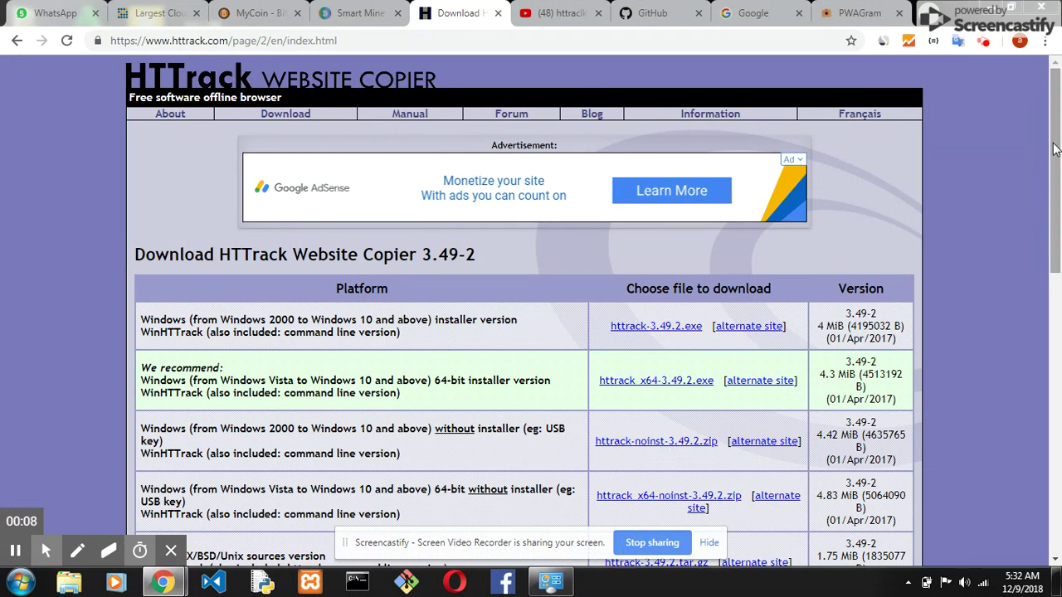
Step: Trim the address to httrack.com to load the HTTrack home page, then check the Manual link's options
{"action": "left_click_drag", "start_coordinate": [1060, 169], "coordinate": [1042, 365]}
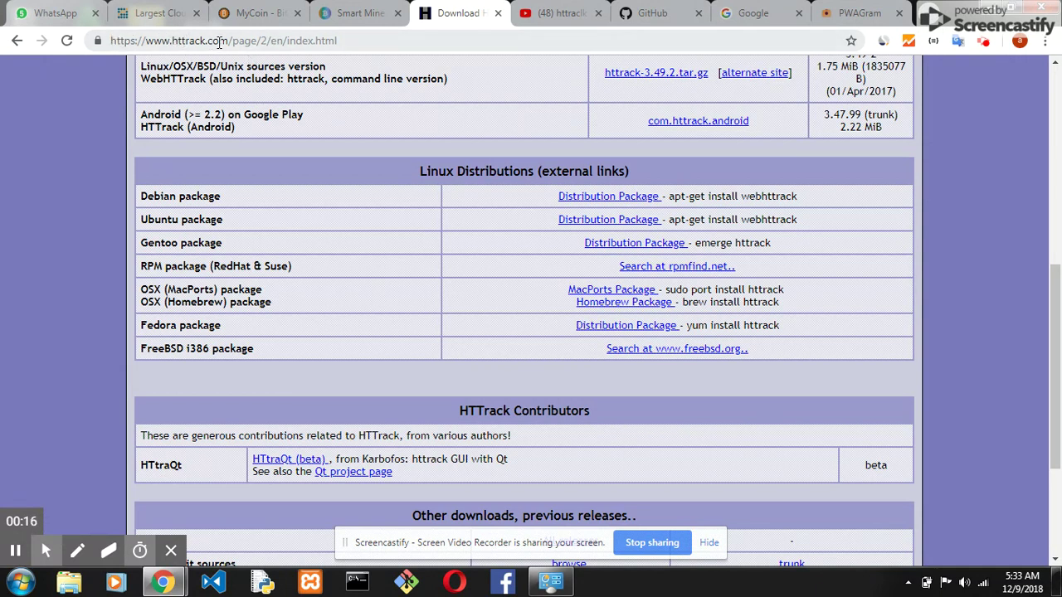
{"action": "left_click_drag", "start_coordinate": [230, 46], "coordinate": [417, 37]}
{"action": "key", "text": "BackSpace"}
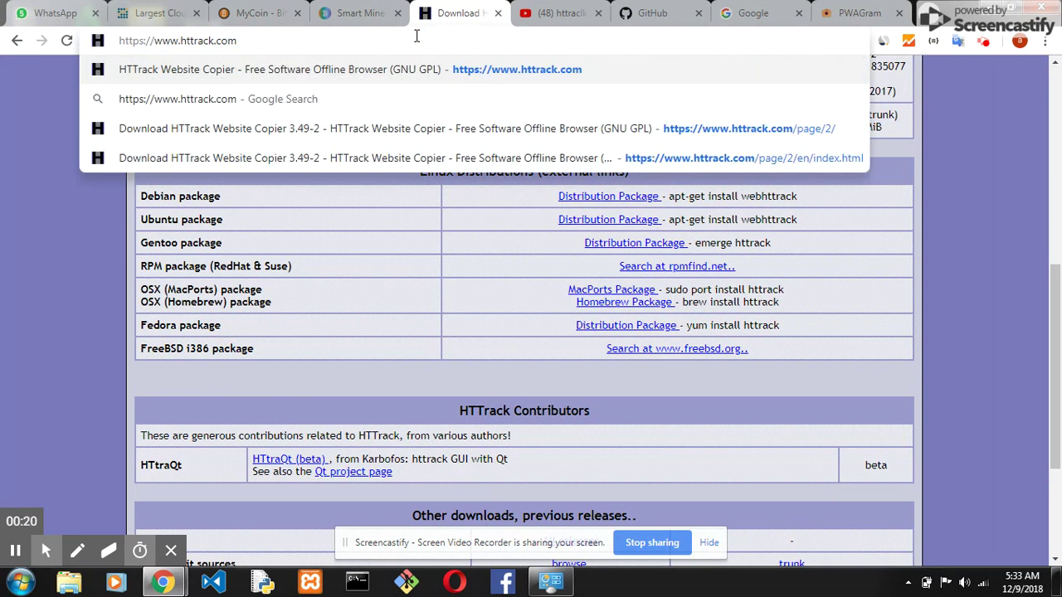
{"action": "key", "text": "Return"}
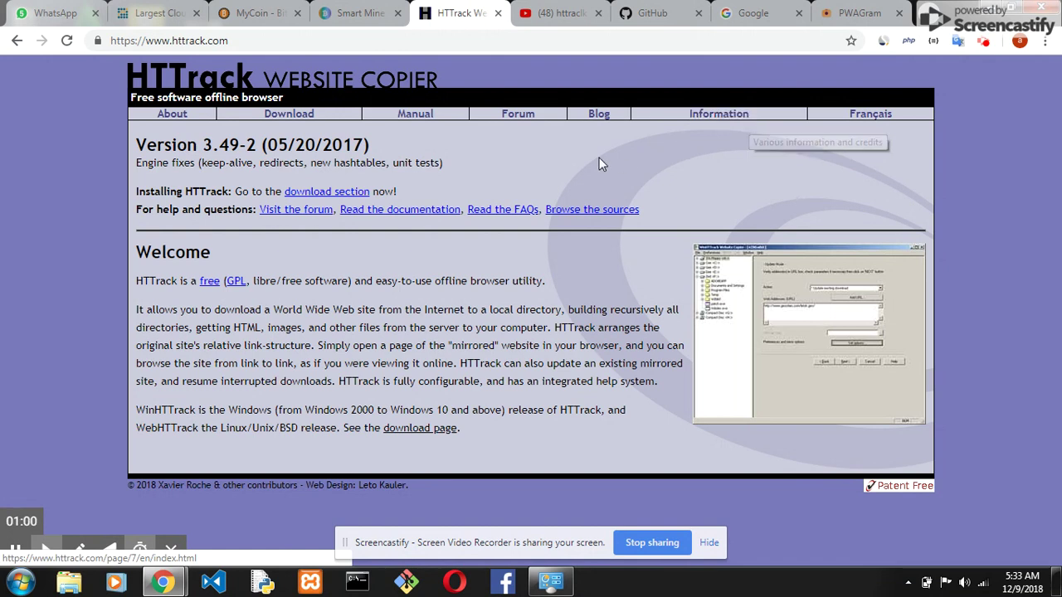
{"action": "right_click", "coordinate": [435, 117]}
{"action": "key", "text": "Escape"}
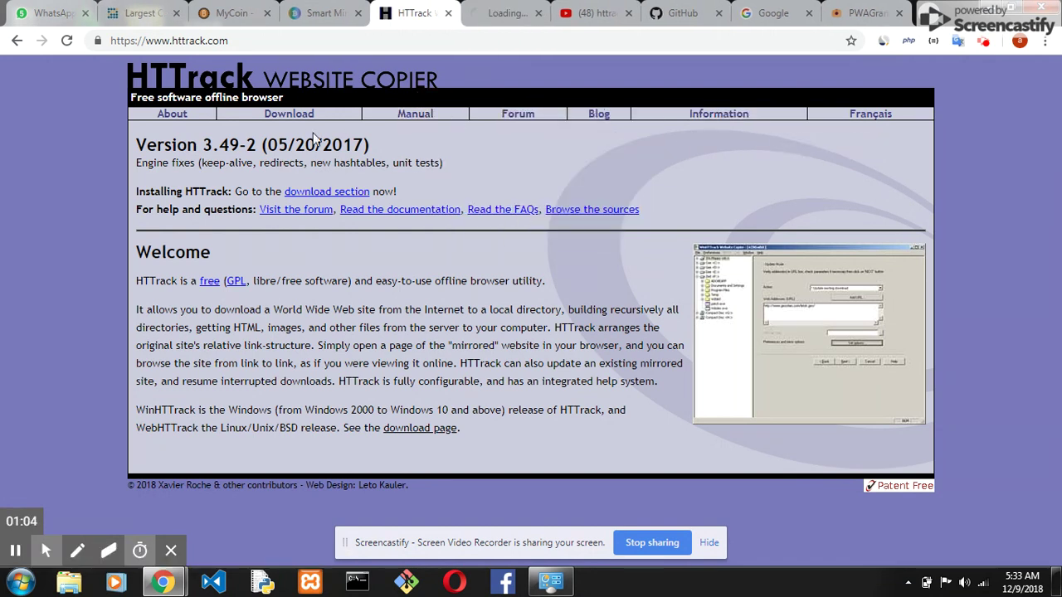
Step: Open the HTTrack Download page, glance at the Documentation tab, and scroll the 3.49-2 installer table
{"action": "left_click", "coordinate": [290, 118]}
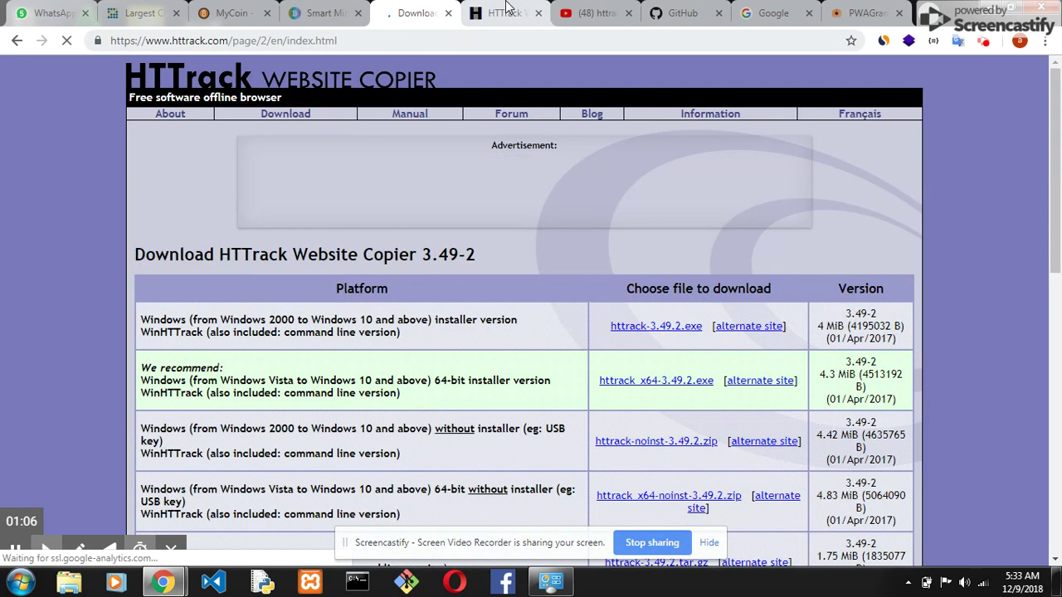
{"action": "left_click", "coordinate": [524, 9]}
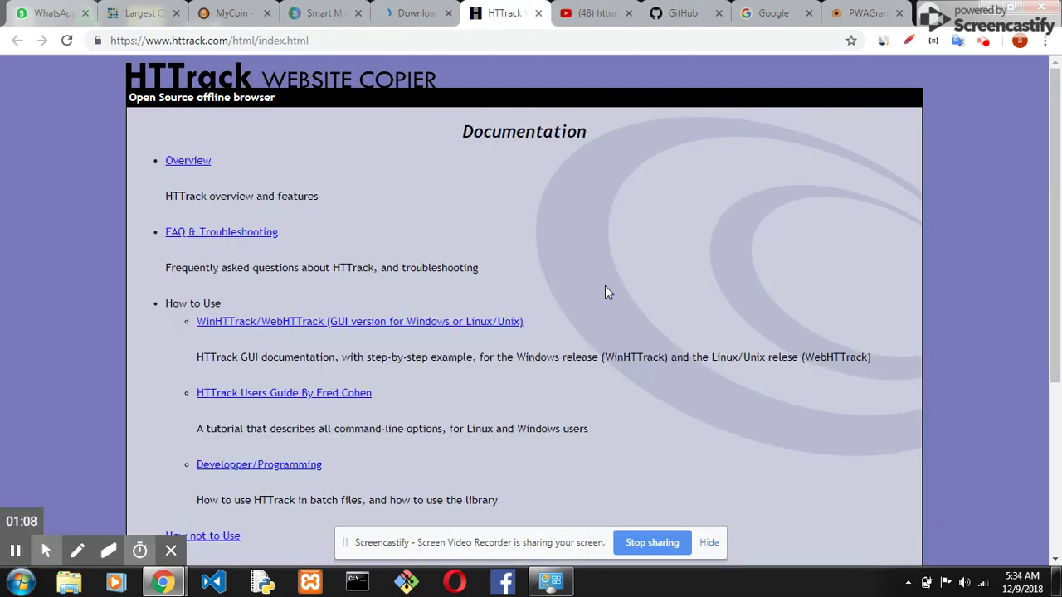
{"action": "left_click_drag", "start_coordinate": [1059, 102], "coordinate": [1059, 246]}
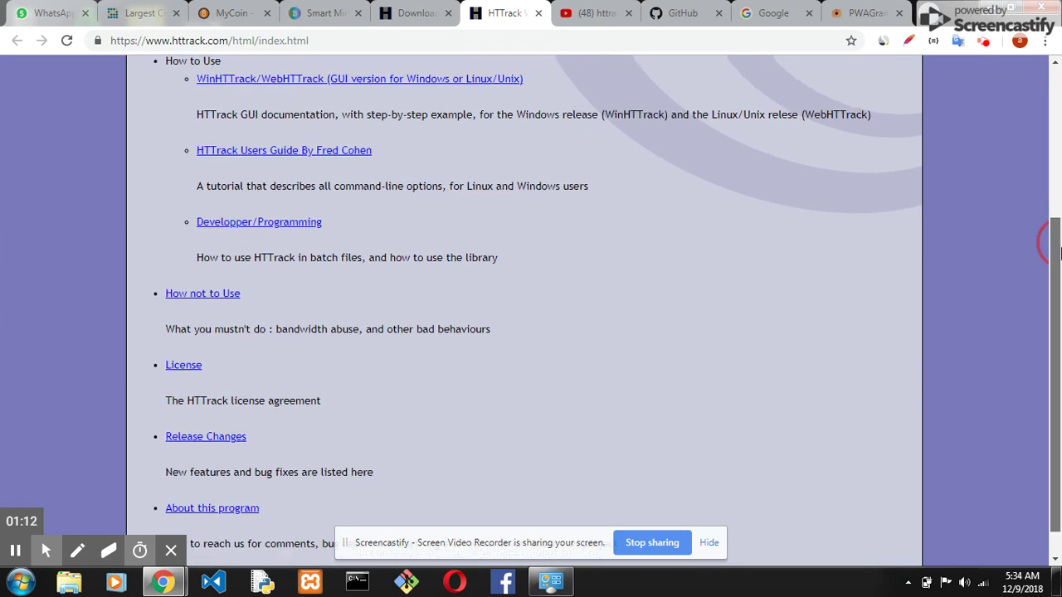
{"action": "left_click_drag", "start_coordinate": [1060, 245], "coordinate": [1057, 228]}
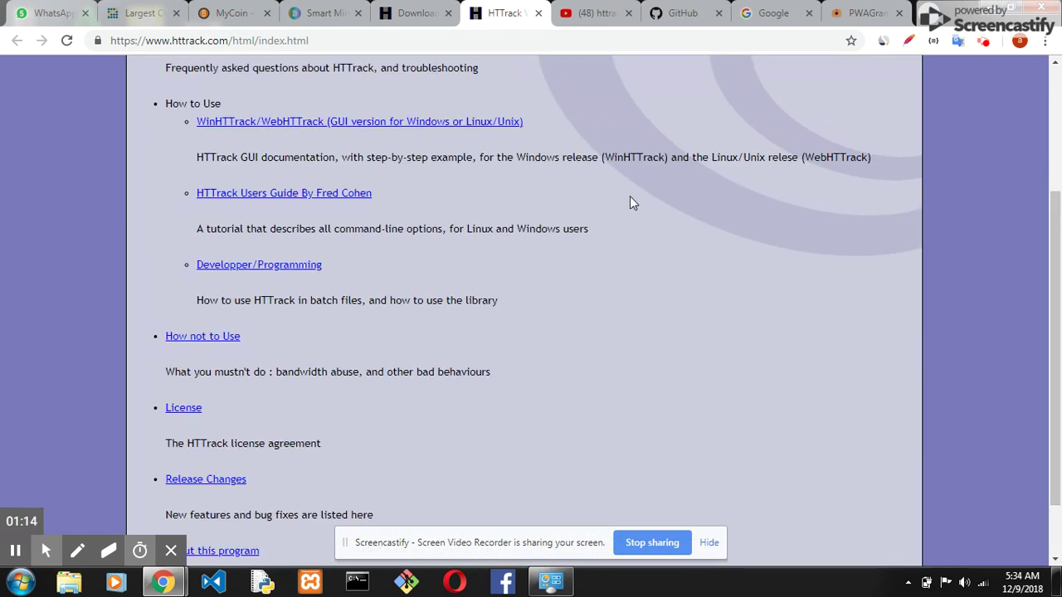
{"action": "left_click", "coordinate": [431, 24]}
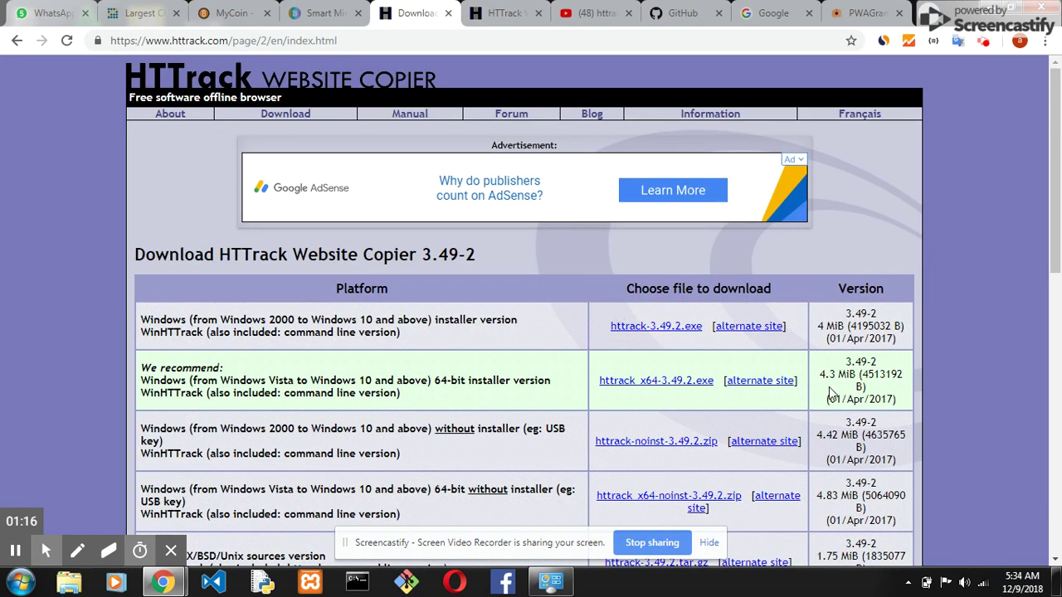
{"action": "mouse_move", "coordinate": [1052, 214]}
{"action": "left_mouse_down"}
{"action": "mouse_move", "coordinate": [1059, 375]}
{"action": "mouse_move", "coordinate": [1061, 361]}
{"action": "left_mouse_up"}
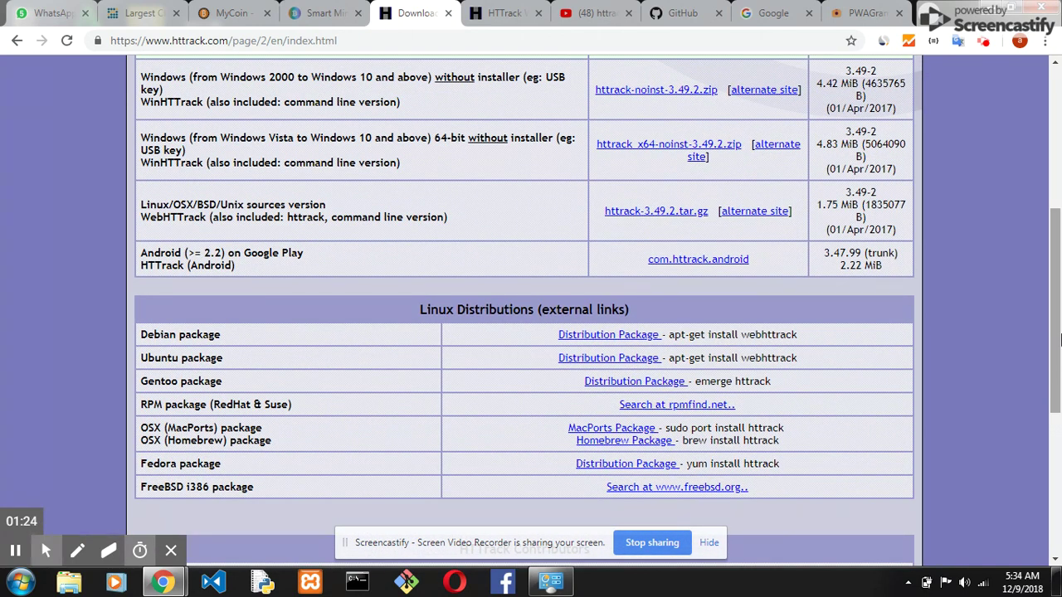
{"action": "left_click_drag", "start_coordinate": [1058, 372], "coordinate": [1060, 270]}
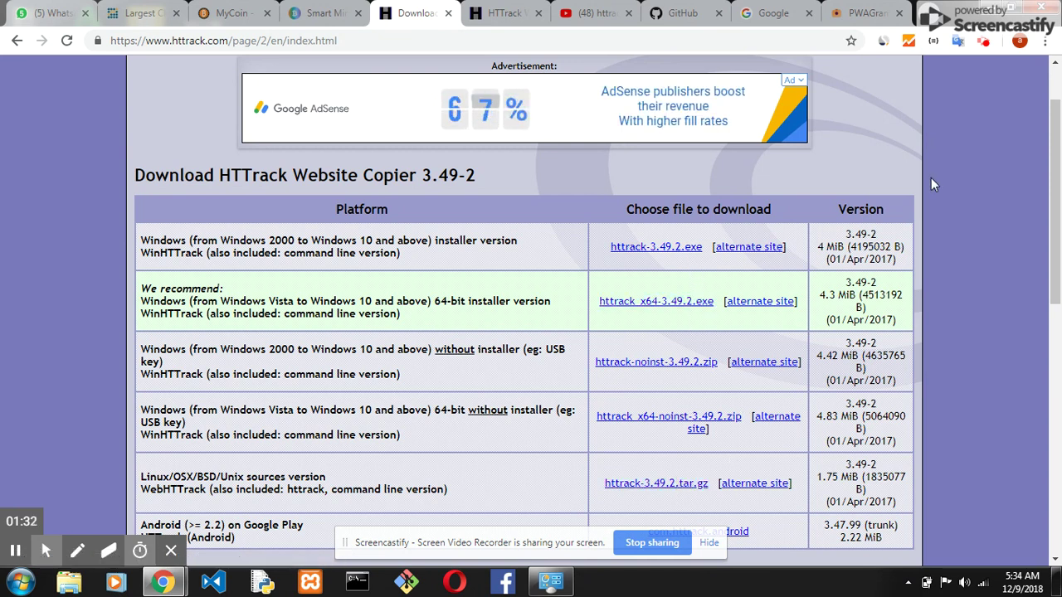
{"action": "left_click", "coordinate": [1060, 198]}
{"action": "left_click_drag", "start_coordinate": [1059, 197], "coordinate": [1060, 297]}
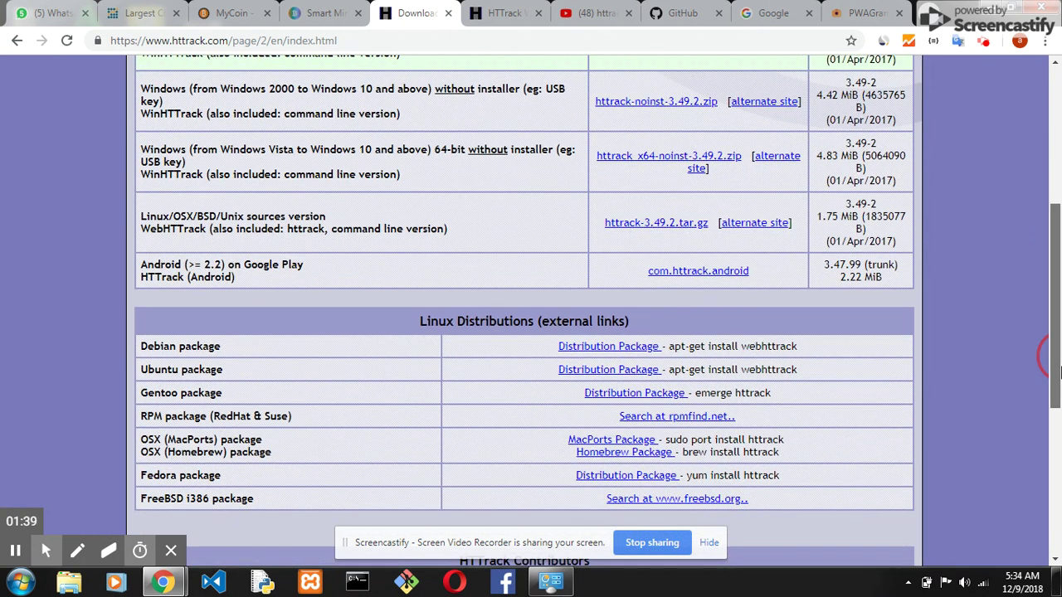
{"action": "left_click_drag", "start_coordinate": [1060, 359], "coordinate": [1059, 417]}
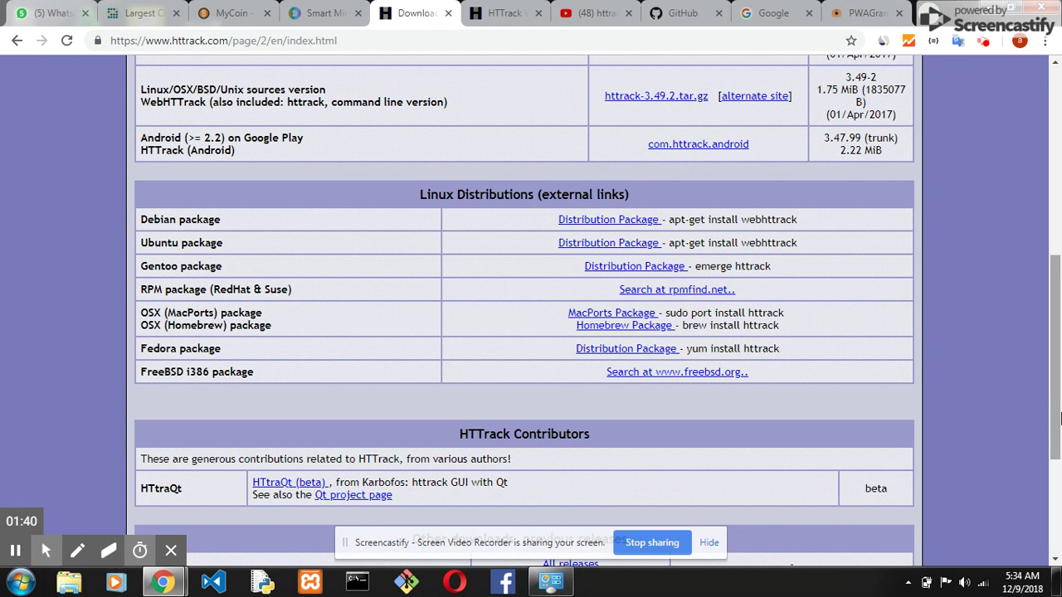
{"action": "left_click_drag", "start_coordinate": [1060, 418], "coordinate": [1060, 189]}
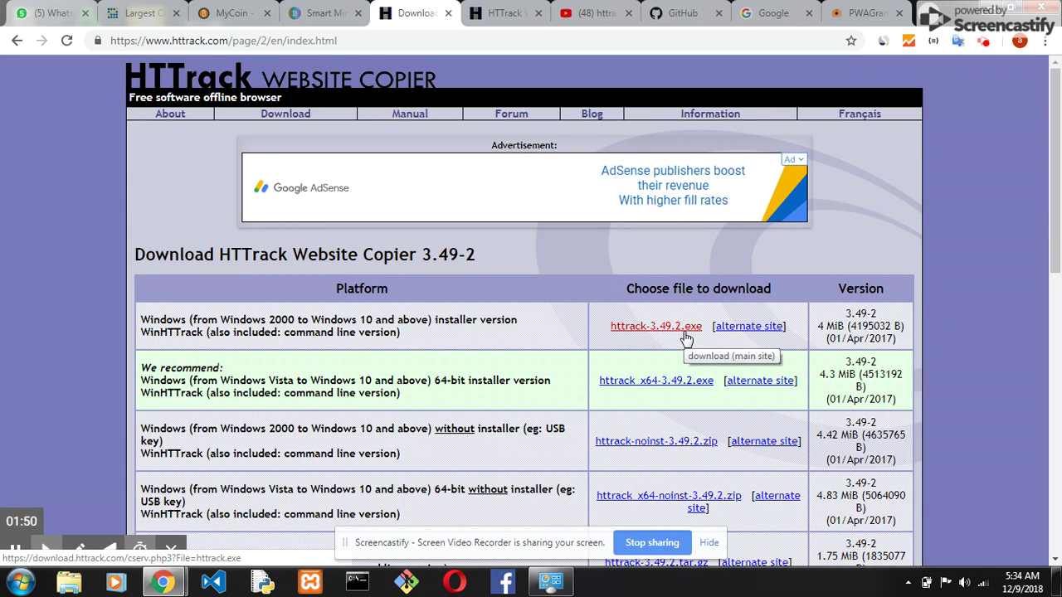
Step: Start downloading httrack-3.49.2.exe, then cancel it from the download shelf menu
{"action": "left_click", "coordinate": [685, 336]}
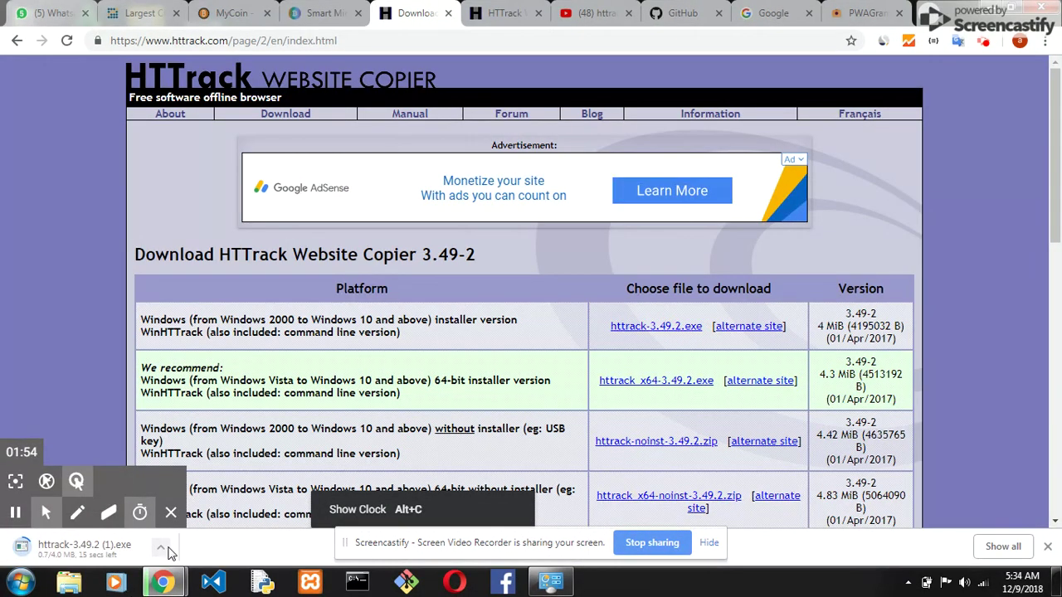
{"action": "left_click", "coordinate": [161, 548]}
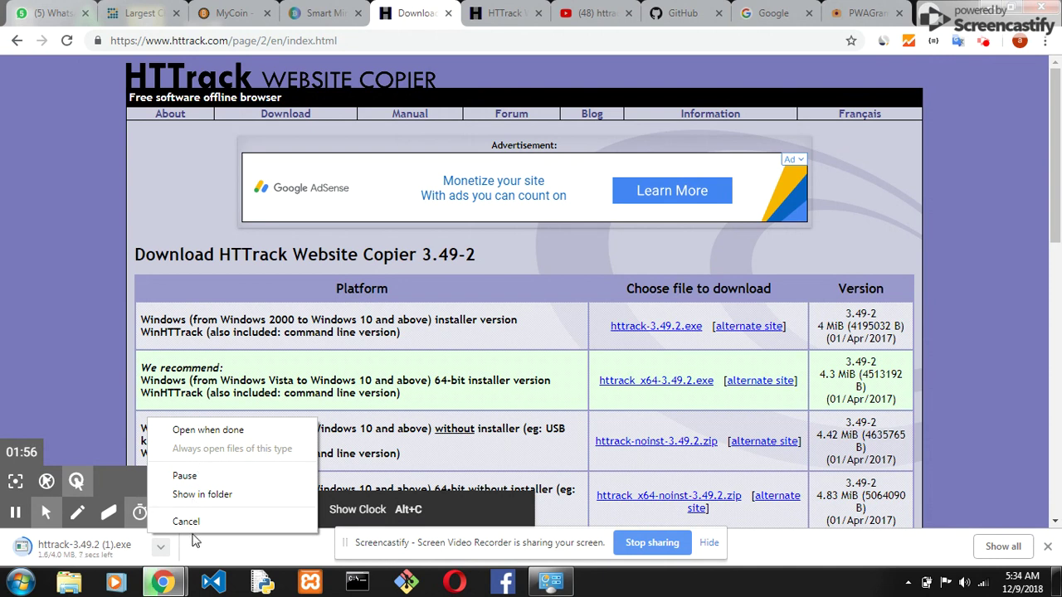
{"action": "left_click", "coordinate": [203, 523]}
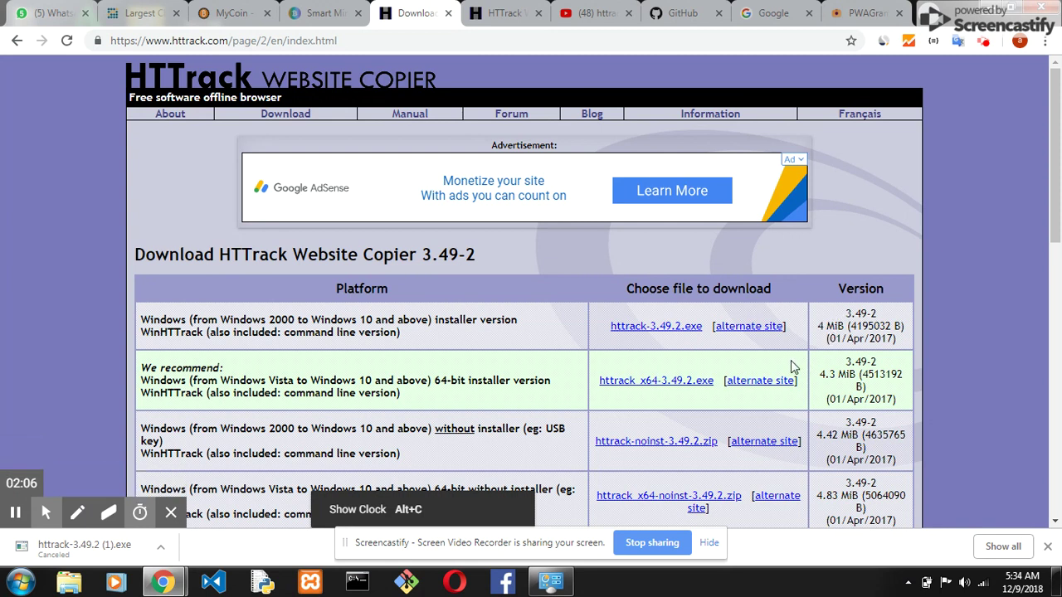
Step: Go to the Downloads folder in Explorer and double-click the httrack_x64-3.49.2 installer
{"action": "left_click", "coordinate": [74, 585]}
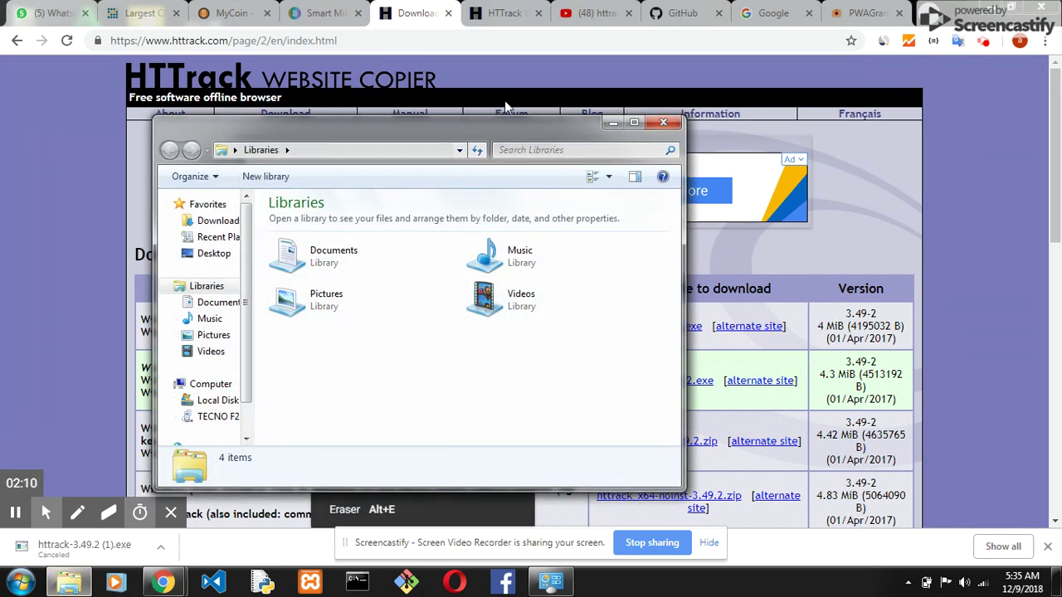
{"action": "left_click_drag", "start_coordinate": [507, 121], "coordinate": [546, 121]}
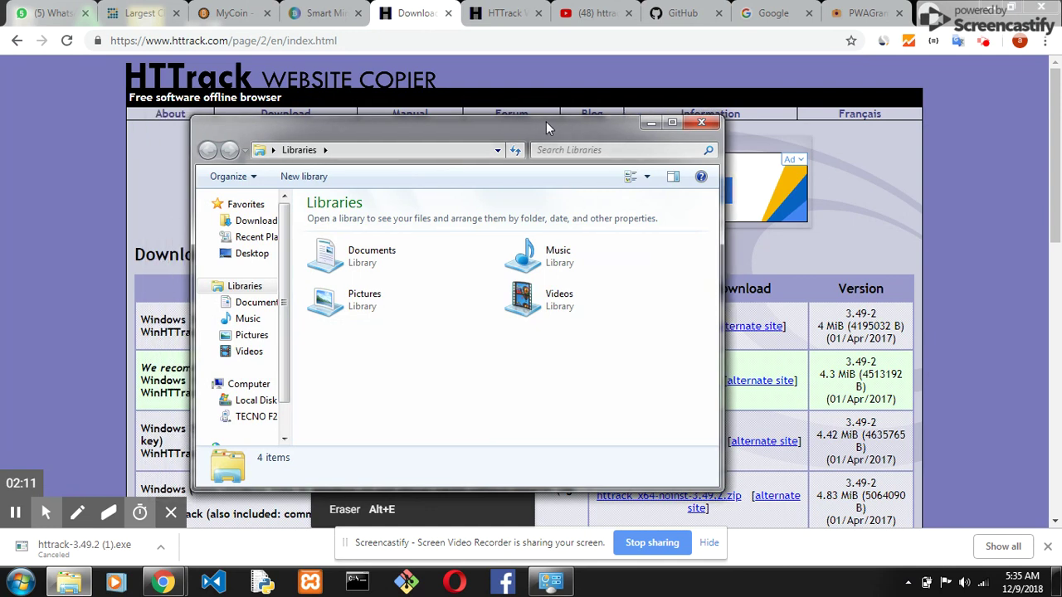
{"action": "left_click", "coordinate": [255, 222]}
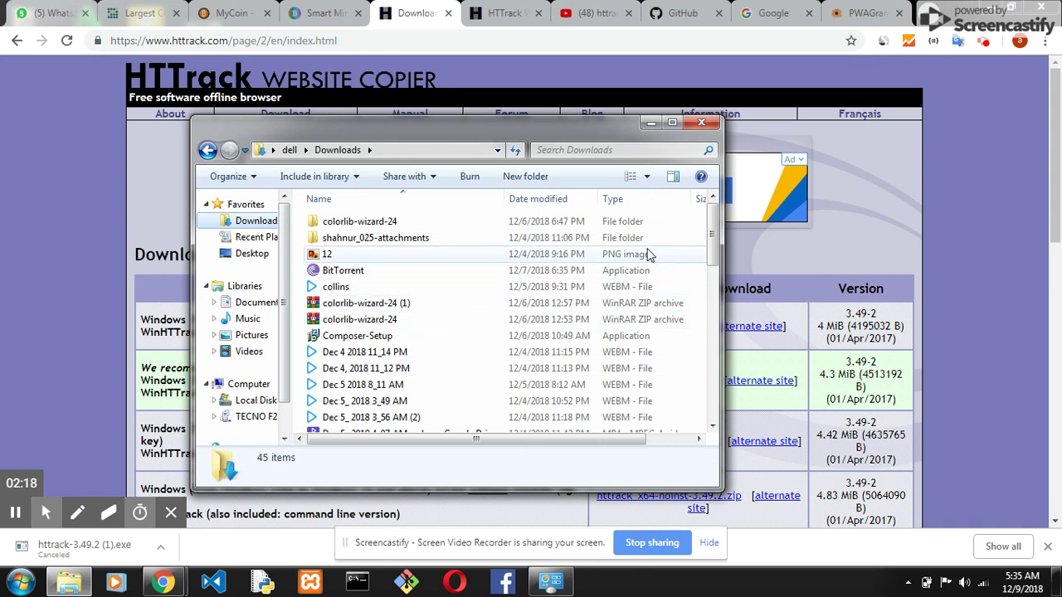
{"action": "left_click_drag", "start_coordinate": [711, 229], "coordinate": [713, 283]}
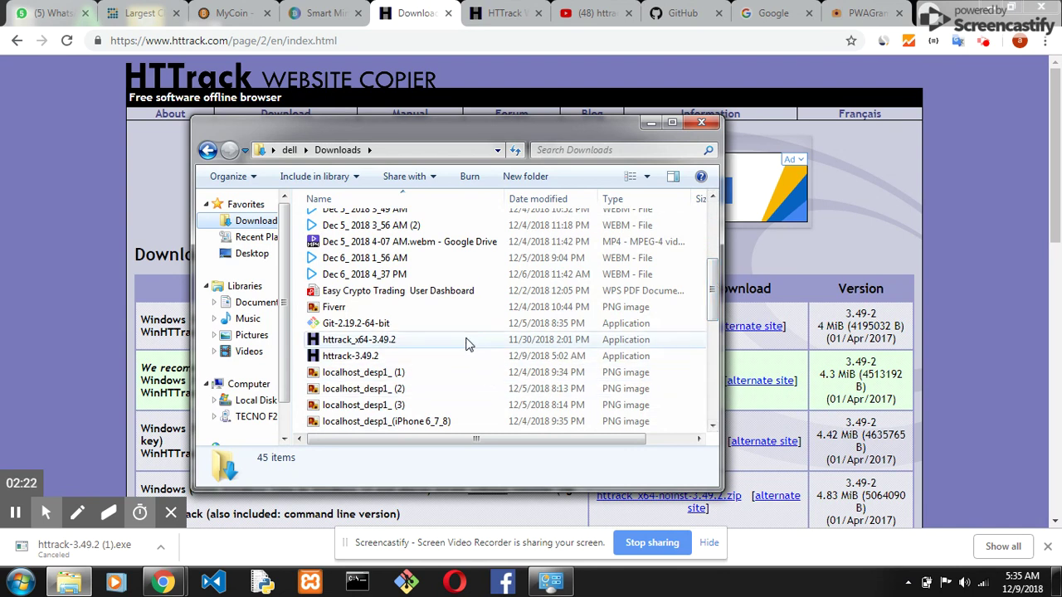
{"action": "mouse_move", "coordinate": [358, 339]}
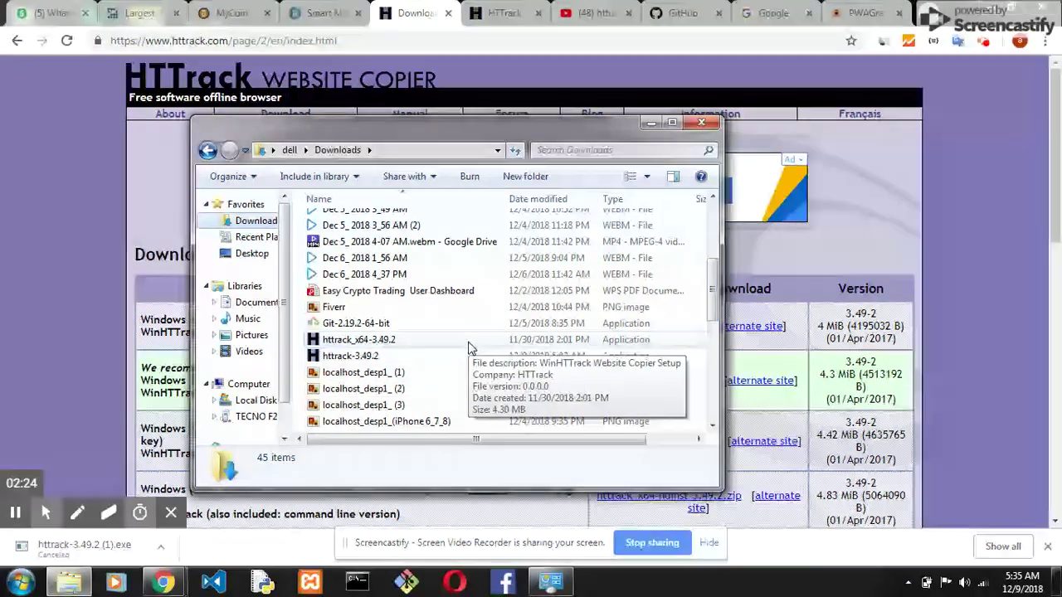
{"action": "double_click", "coordinate": [469, 343]}
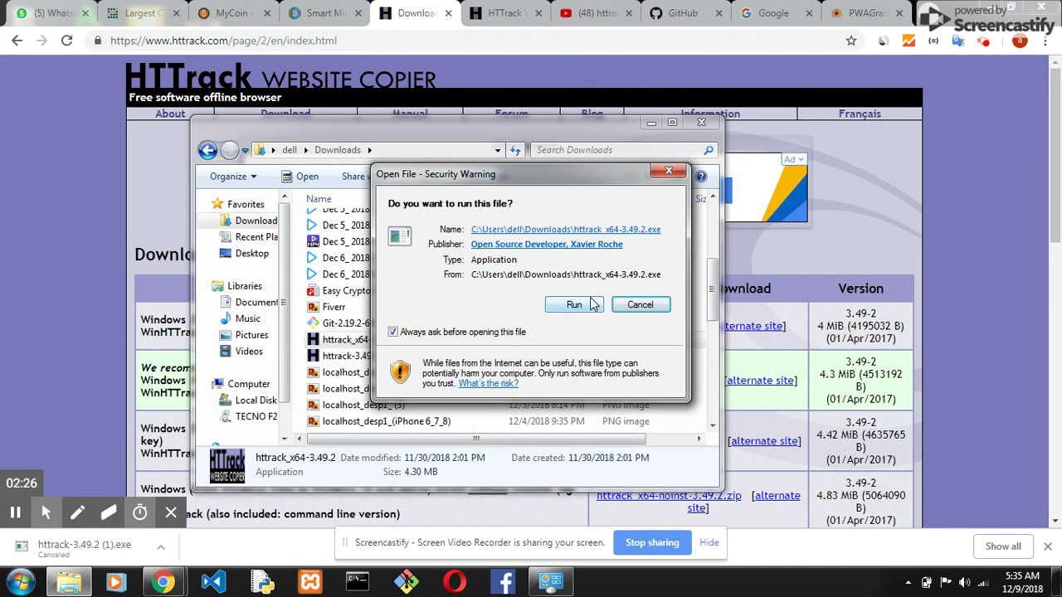
Step: Allow the installer to run, pass the welcome page, and accept the licence agreement
{"action": "left_click", "coordinate": [574, 304]}
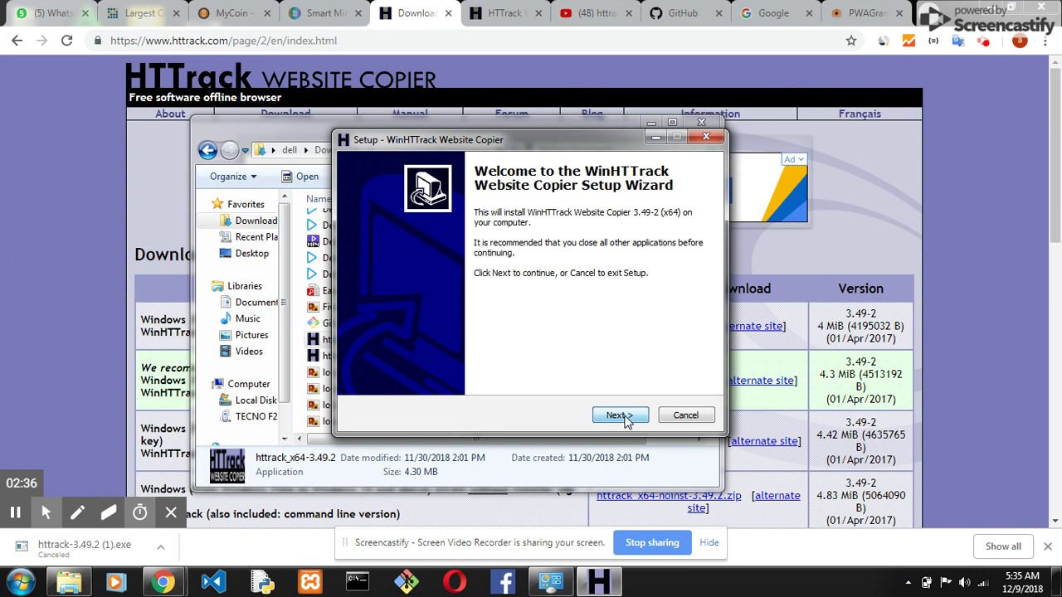
{"action": "left_click", "coordinate": [624, 419]}
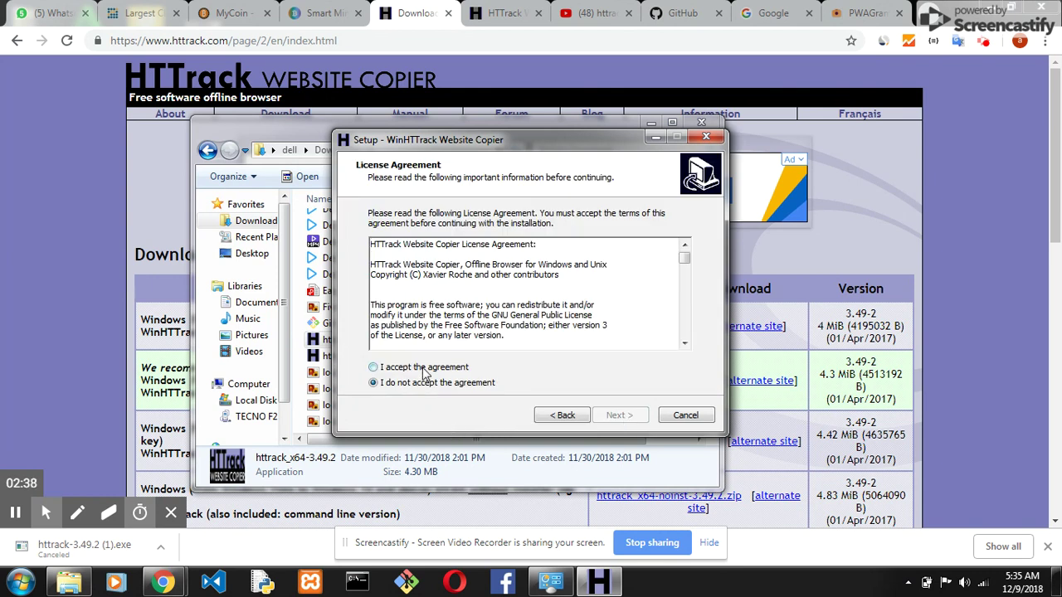
{"action": "left_click_drag", "start_coordinate": [685, 260], "coordinate": [686, 313]}
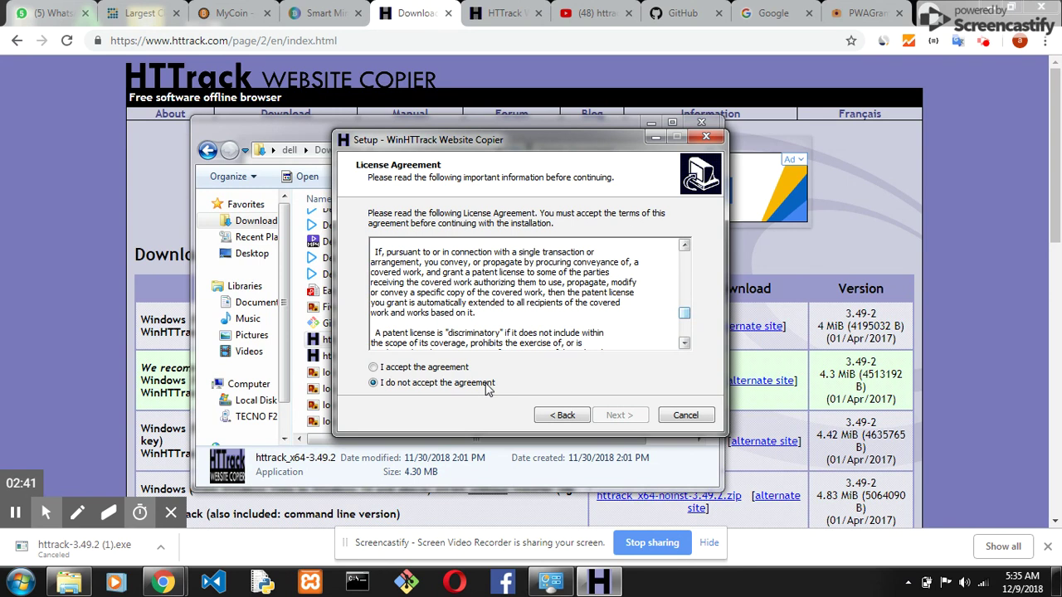
{"action": "left_click", "coordinate": [375, 368]}
Step: Keep C:\Program Files\WinHTTrack, the default Start menu folder and desktop/quick launch icons, and finish setup
{"action": "left_click", "coordinate": [620, 416]}
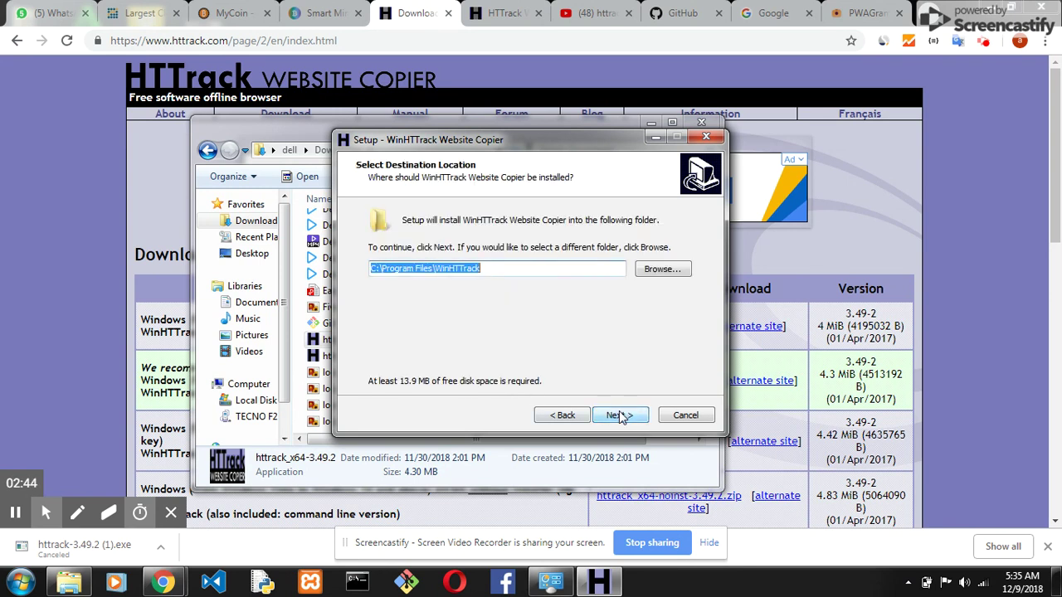
{"action": "left_click", "coordinate": [621, 415]}
{"action": "left_click", "coordinate": [621, 416]}
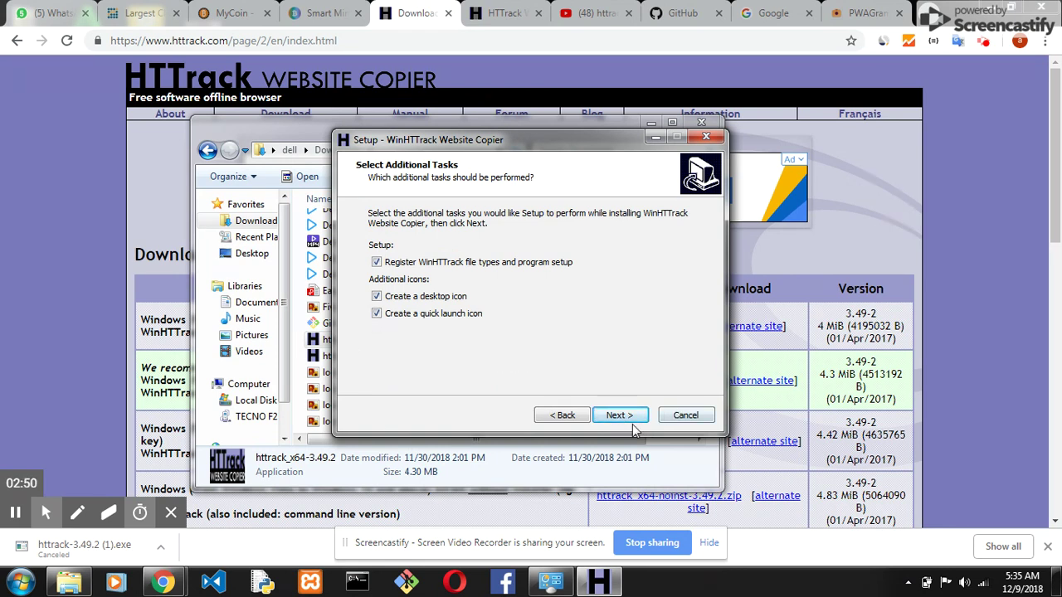
{"action": "left_click", "coordinate": [618, 421]}
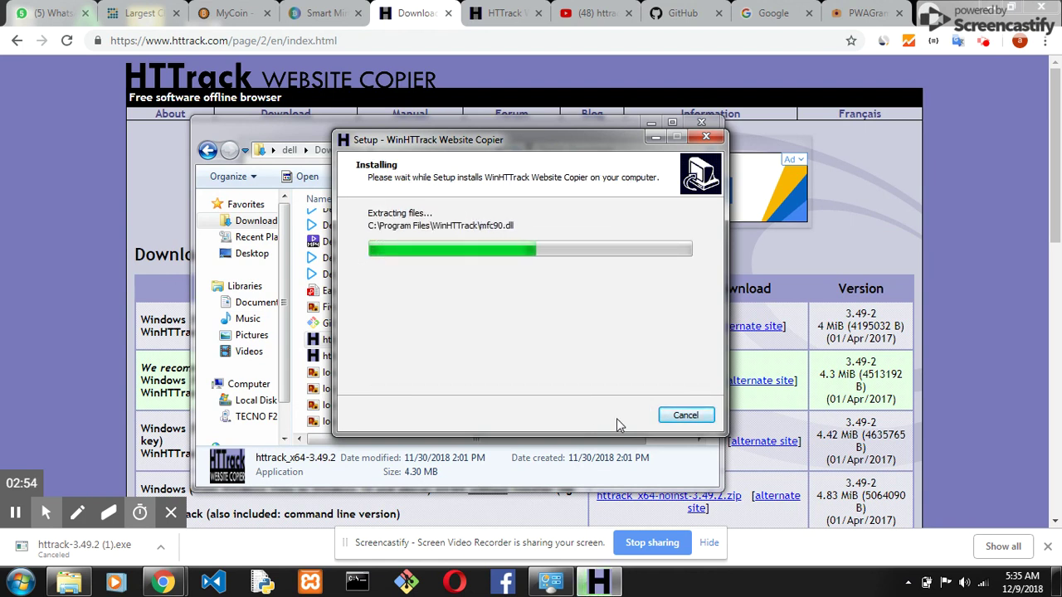
{"action": "left_click", "coordinate": [618, 422]}
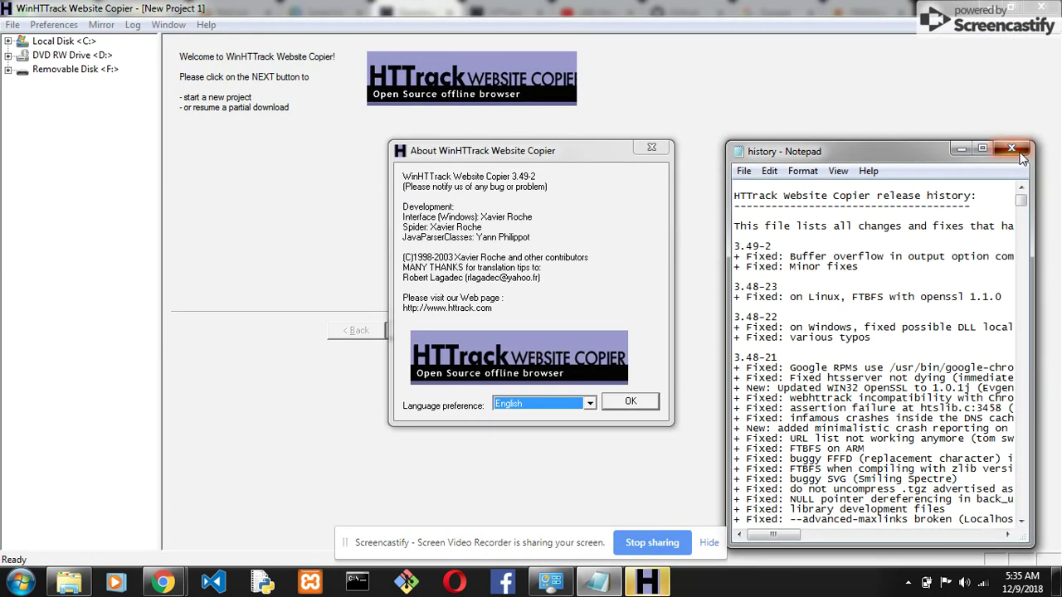
Step: Close the release history Notepad and the About box, then minimise WinHTTrack
{"action": "left_click", "coordinate": [1021, 152]}
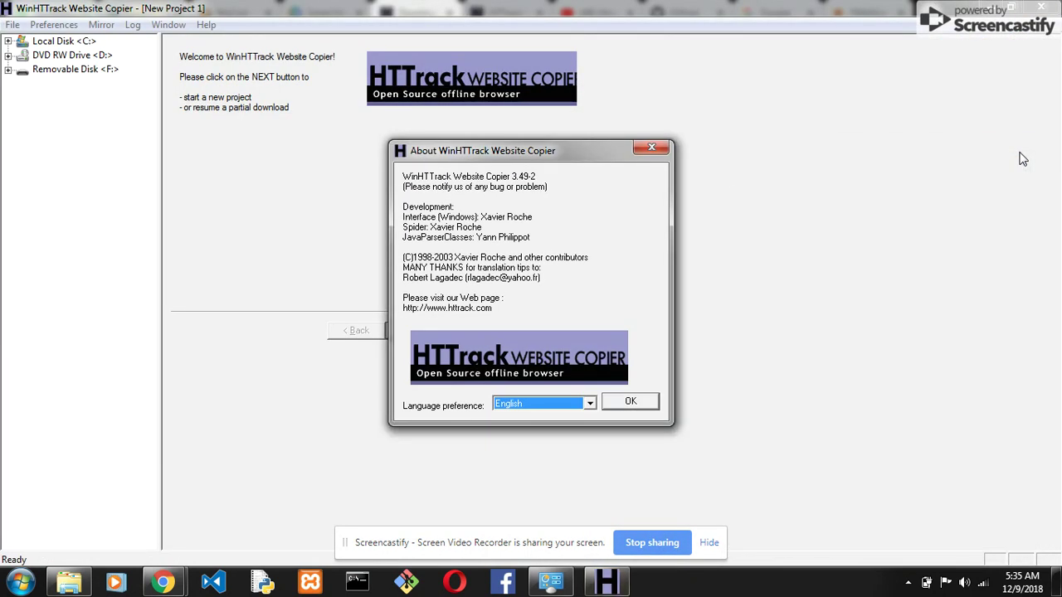
{"action": "left_click", "coordinate": [652, 148]}
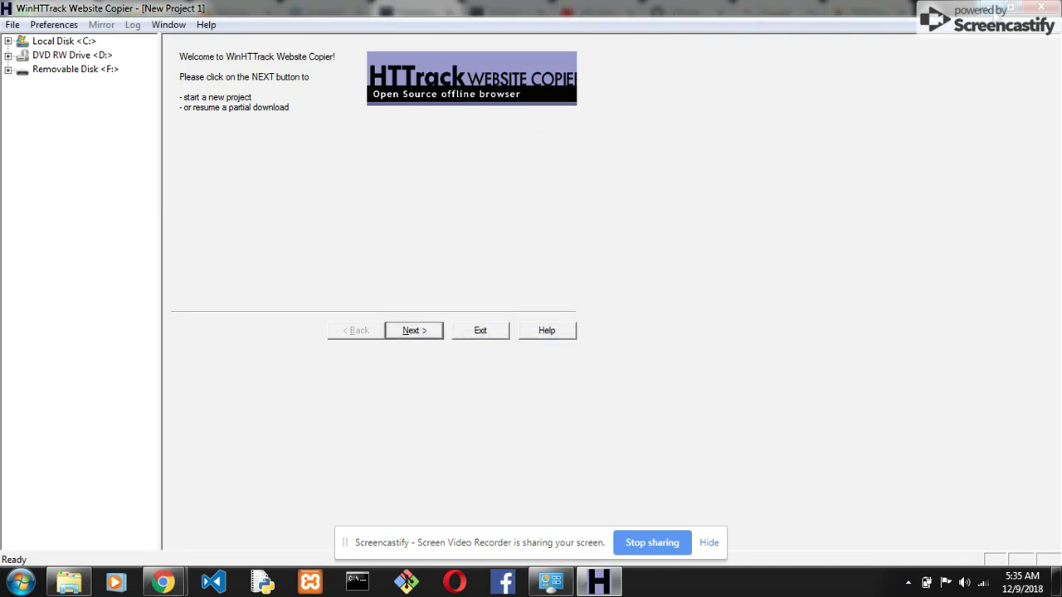
{"action": "left_click", "coordinate": [984, 6]}
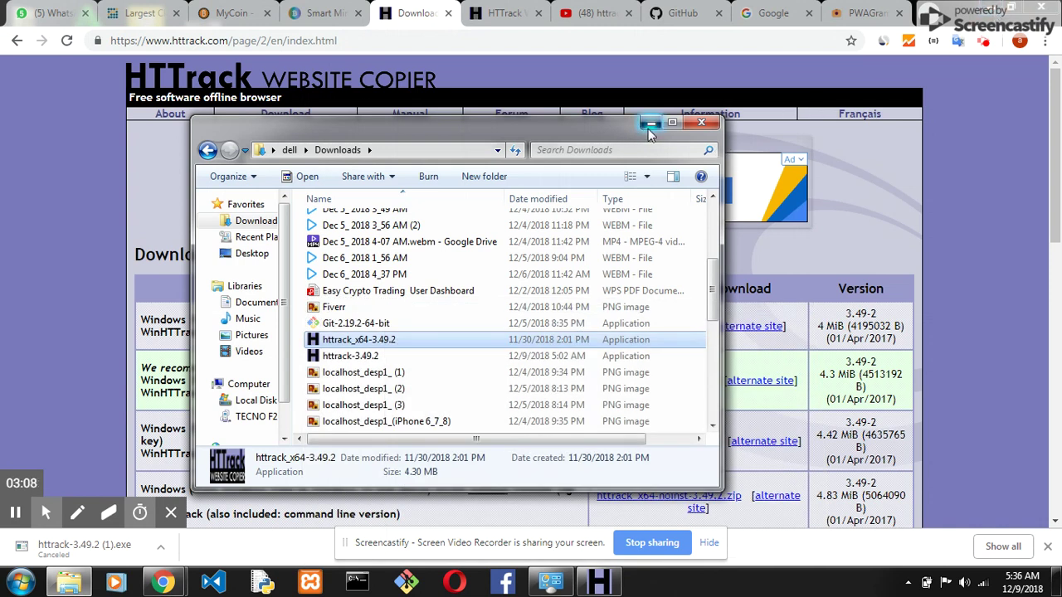
Step: Enable PWAGram notifications, open the new-post form, install PWAGram as an app, and minimise it
{"action": "left_click", "coordinate": [648, 125]}
{"action": "left_click", "coordinate": [881, 12]}
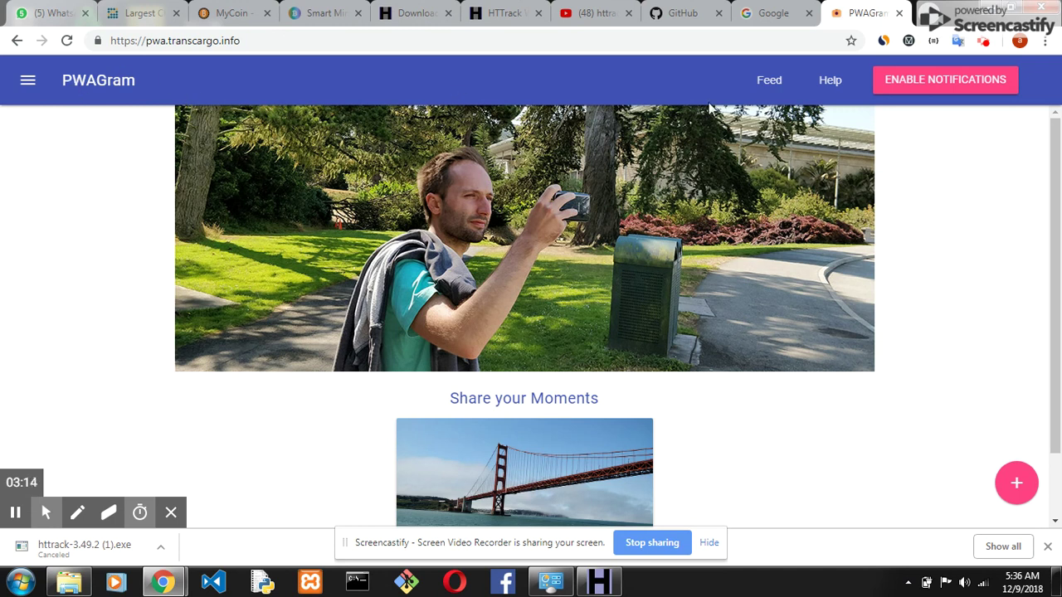
{"action": "scroll", "coordinate": [1044, 195], "scroll_direction": "down", "scroll_amount": 1}
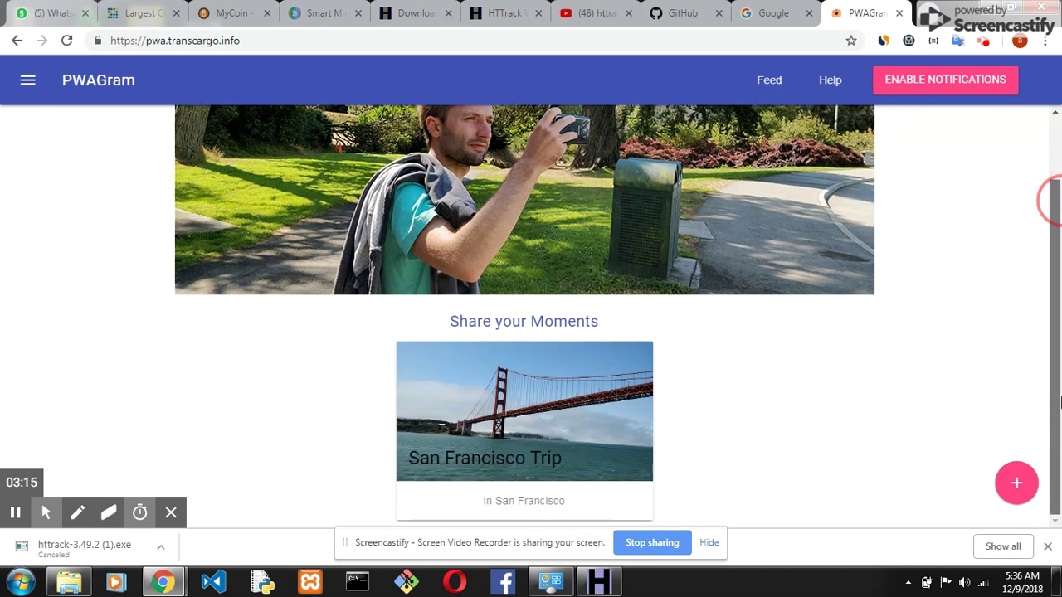
{"action": "left_click", "coordinate": [913, 93]}
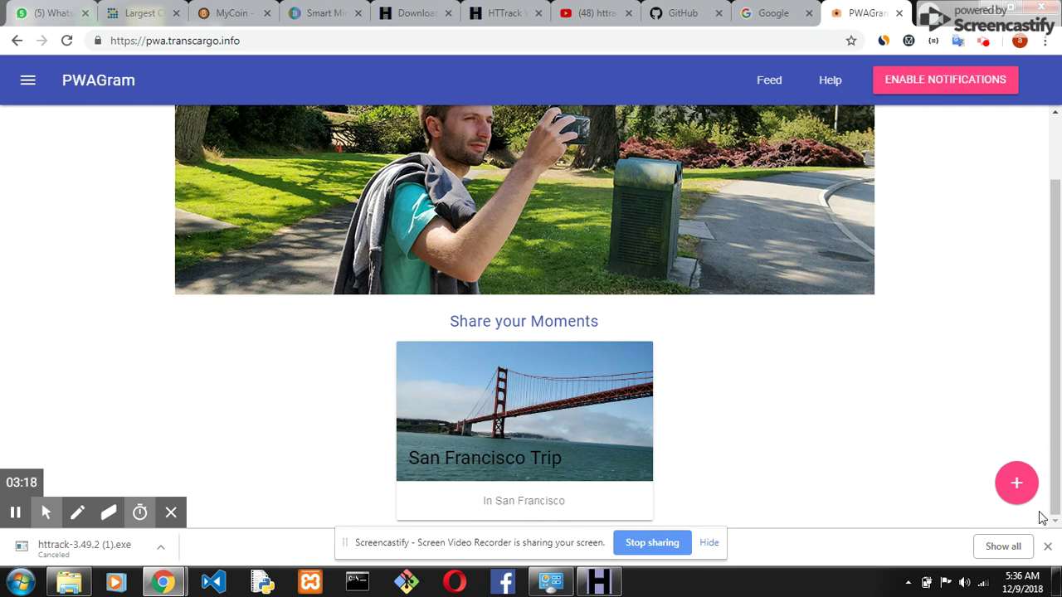
{"action": "left_click", "coordinate": [1017, 481]}
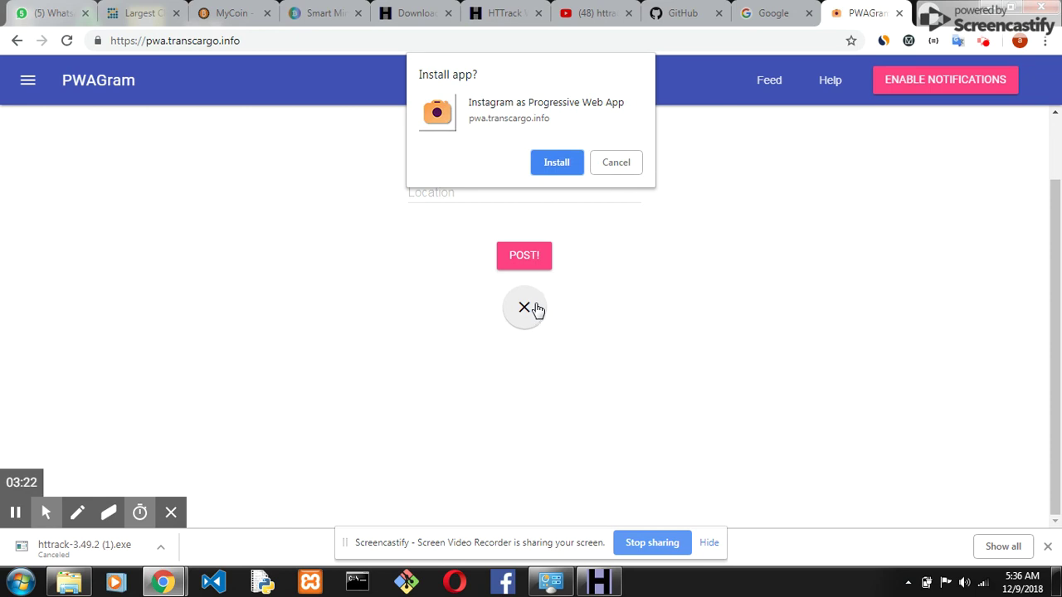
{"action": "left_click", "coordinate": [570, 169]}
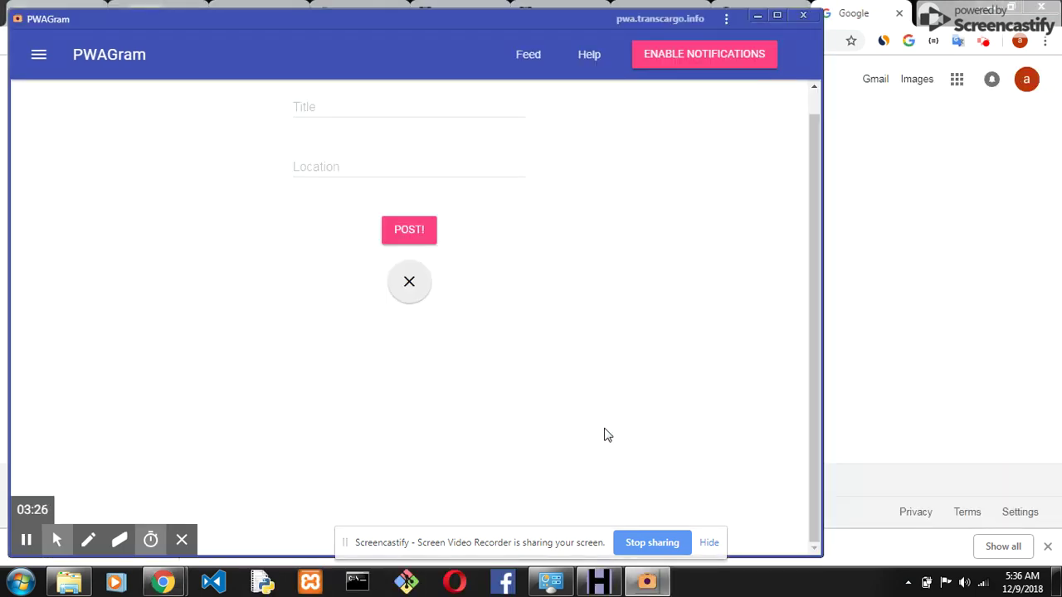
{"action": "left_click", "coordinate": [758, 23]}
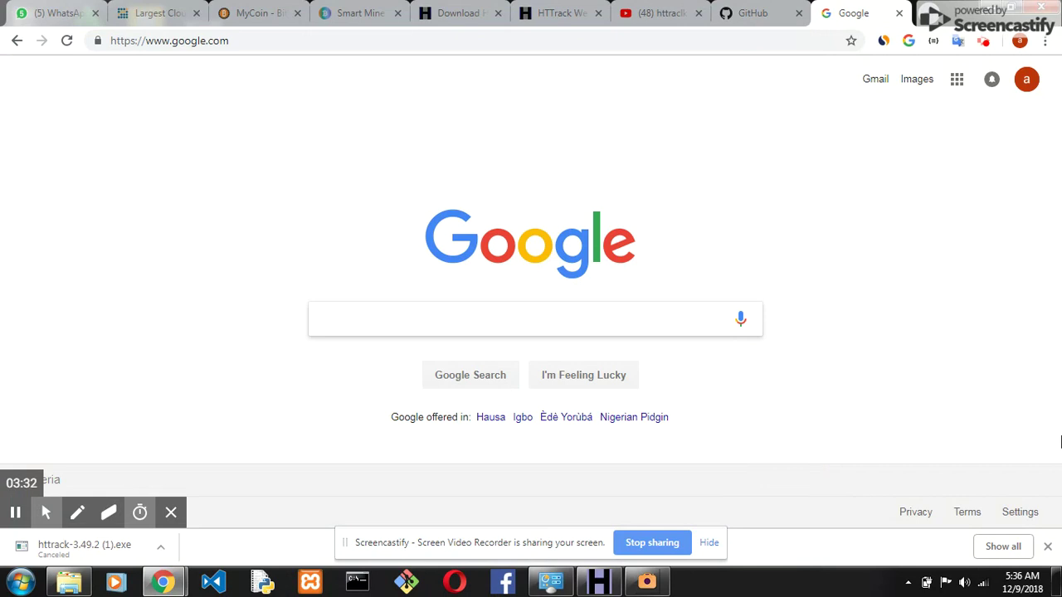
{"action": "left_click", "coordinate": [647, 582]}
Step: Load pwa.transcargo.info in a new tab, dismiss its subscription notification, and return to WinHTTrack
{"action": "key", "text": "ctrl+t"}
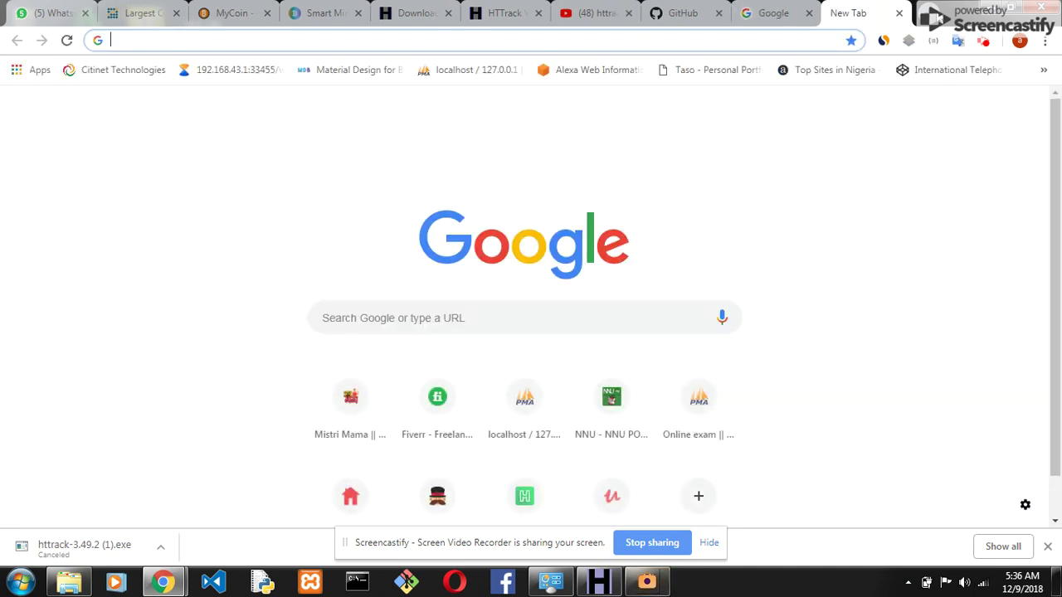
{"action": "type", "text": "t"}
{"action": "key", "text": "BackSpace"}
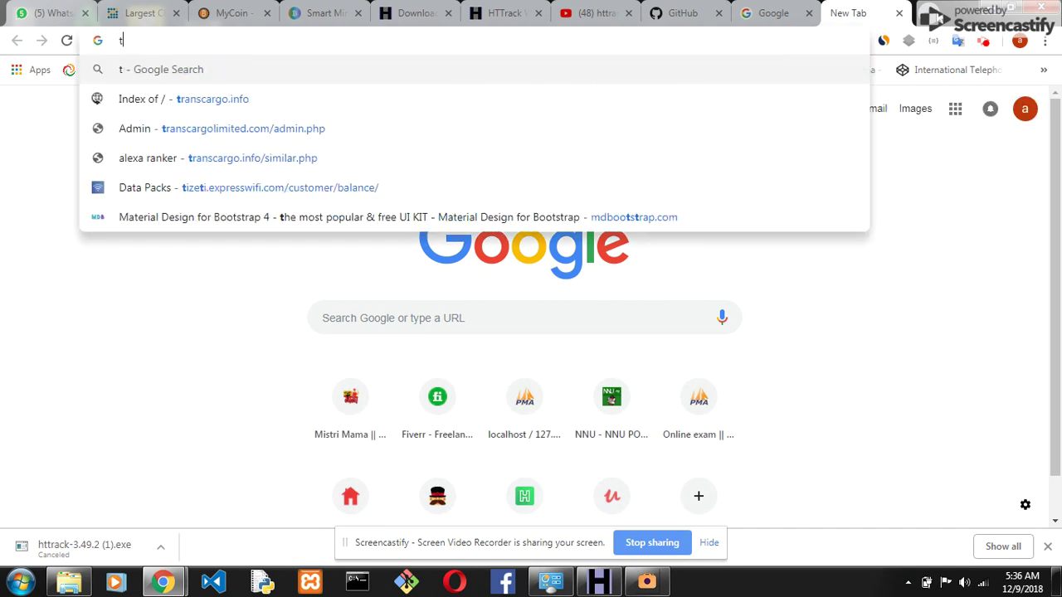
{"action": "key", "text": "BackSpace"}
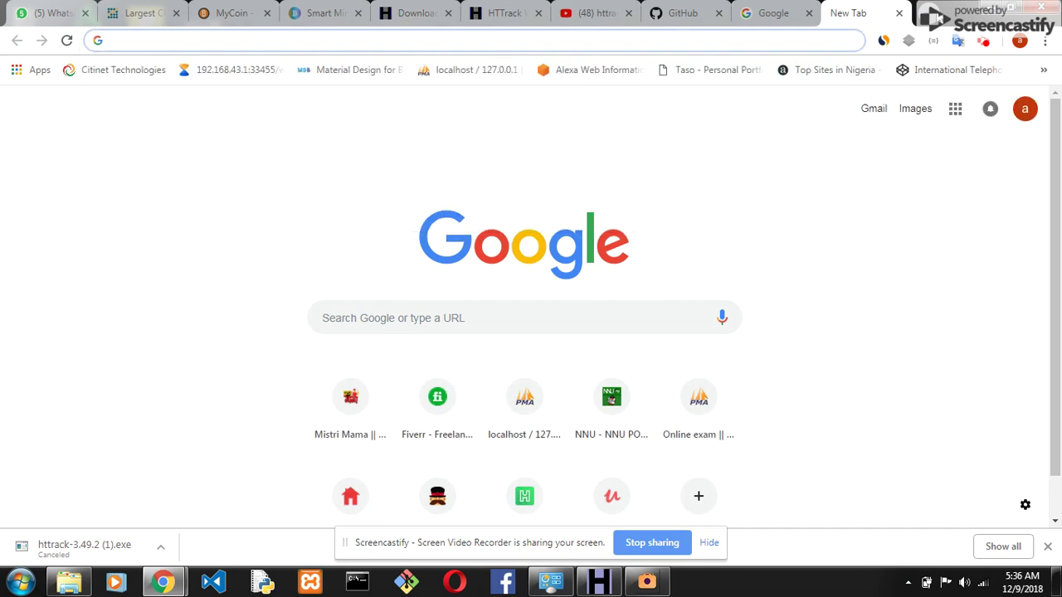
{"action": "type", "text": "pw"}
{"action": "key", "text": "Return"}
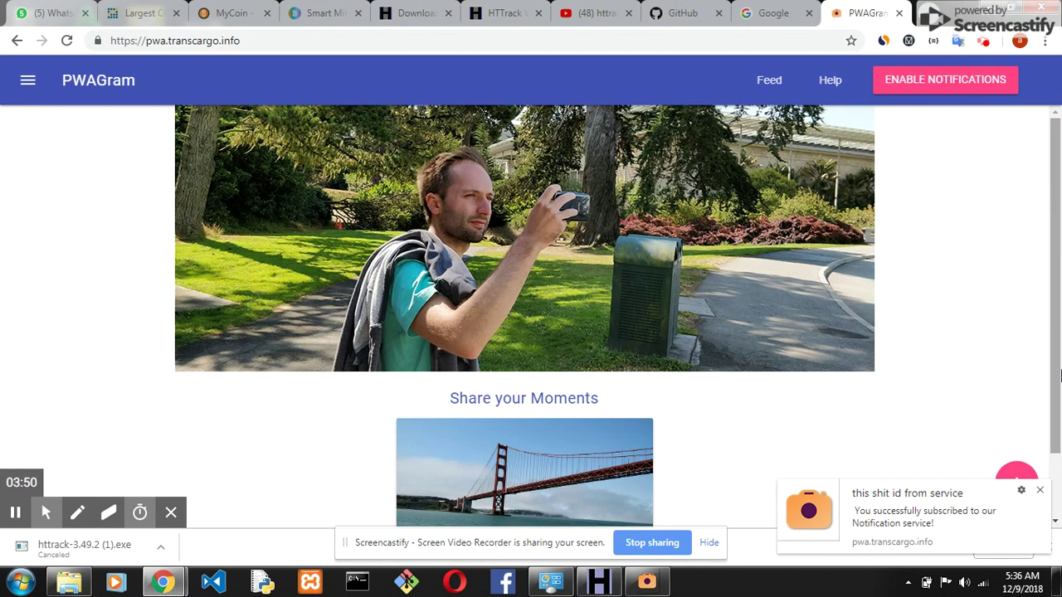
{"action": "left_click", "coordinate": [1041, 491]}
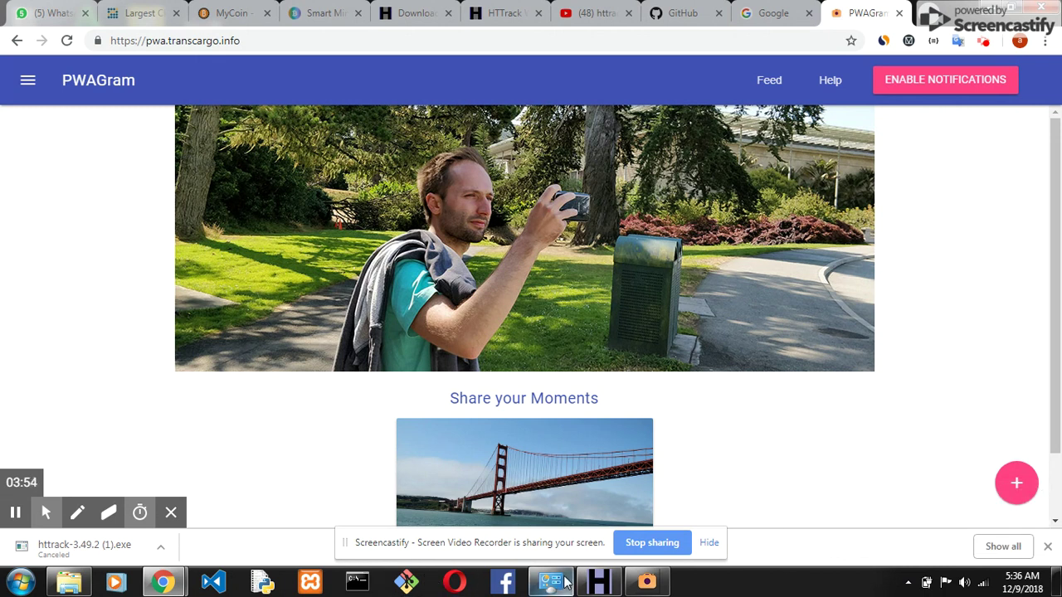
{"action": "left_click", "coordinate": [599, 583]}
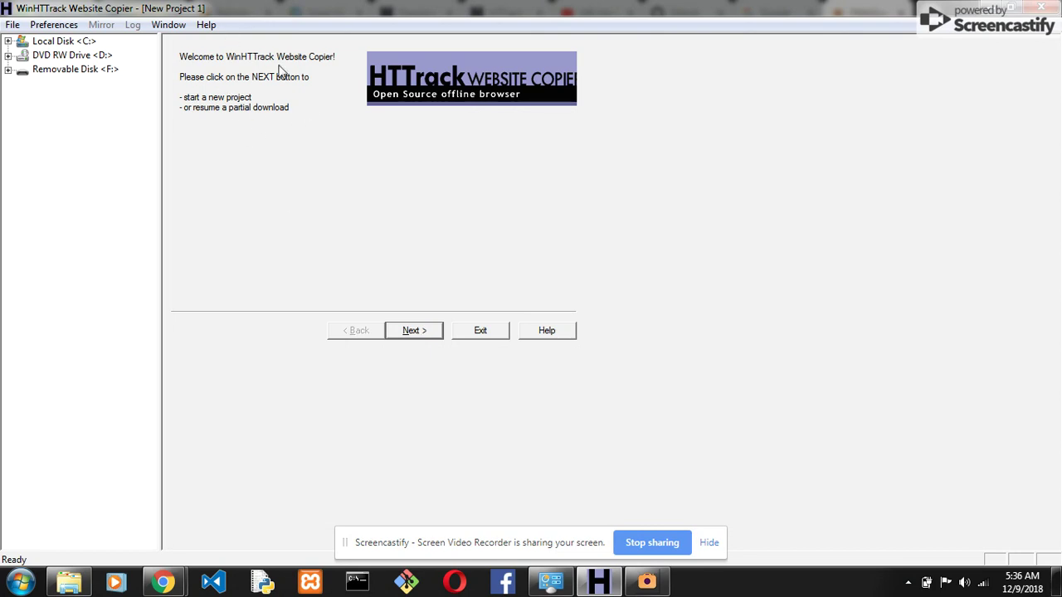
Step: Start a new project named 'test', check the empty category list, and browse for the Base path
{"action": "left_click", "coordinate": [415, 331]}
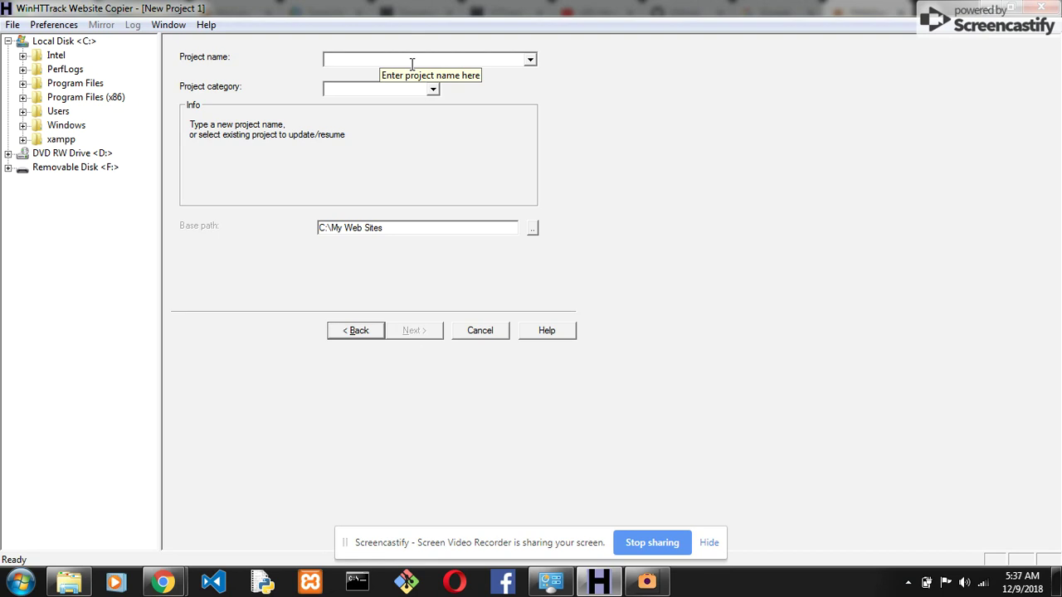
{"action": "type", "text": "test"}
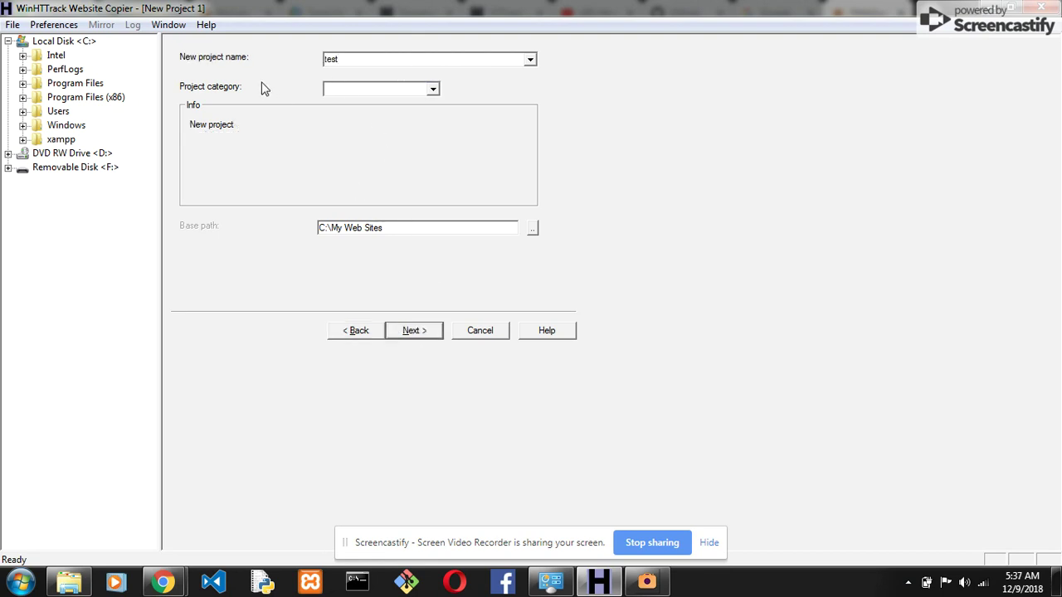
{"action": "left_click", "coordinate": [433, 89]}
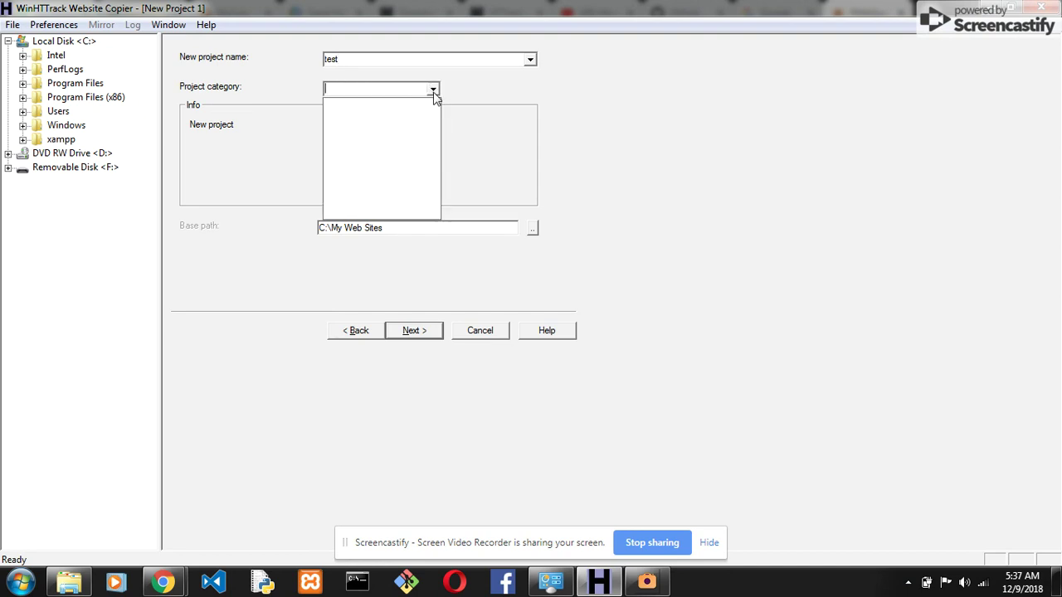
{"action": "left_click", "coordinate": [433, 90]}
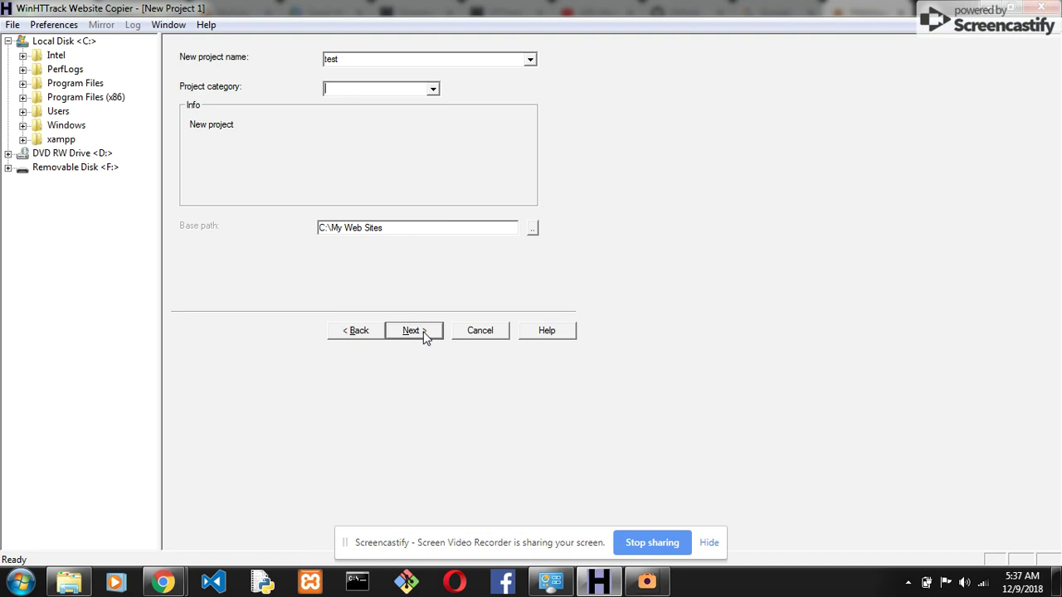
{"action": "left_click", "coordinate": [532, 229]}
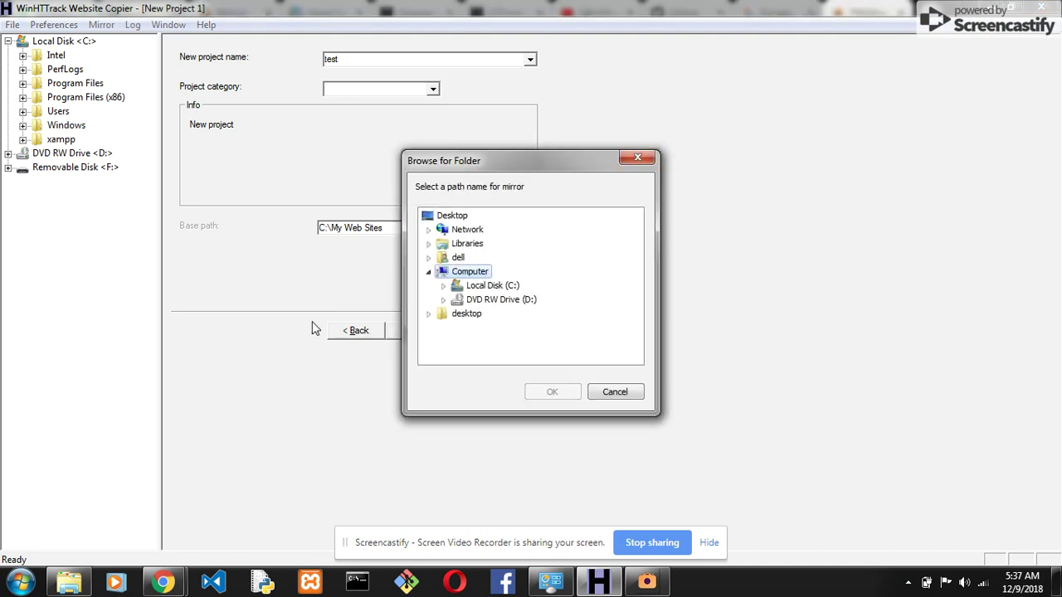
{"action": "left_click", "coordinate": [336, 330]}
Step: Reopen the Base path chooser and pick the kivy folder under desktop
{"action": "left_click", "coordinate": [608, 393]}
{"action": "left_click", "coordinate": [417, 332]}
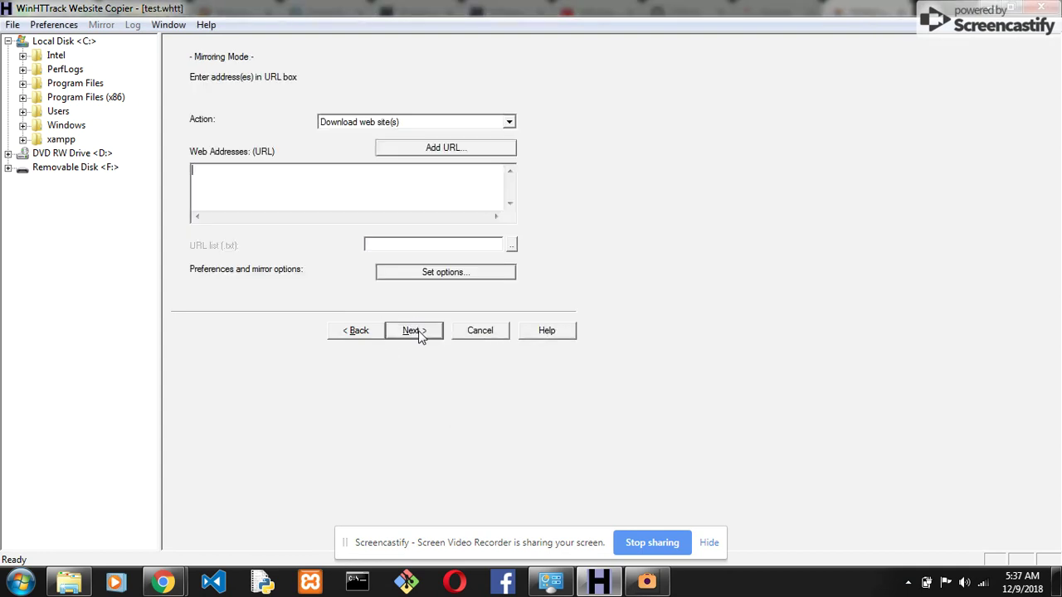
{"action": "left_click", "coordinate": [369, 332]}
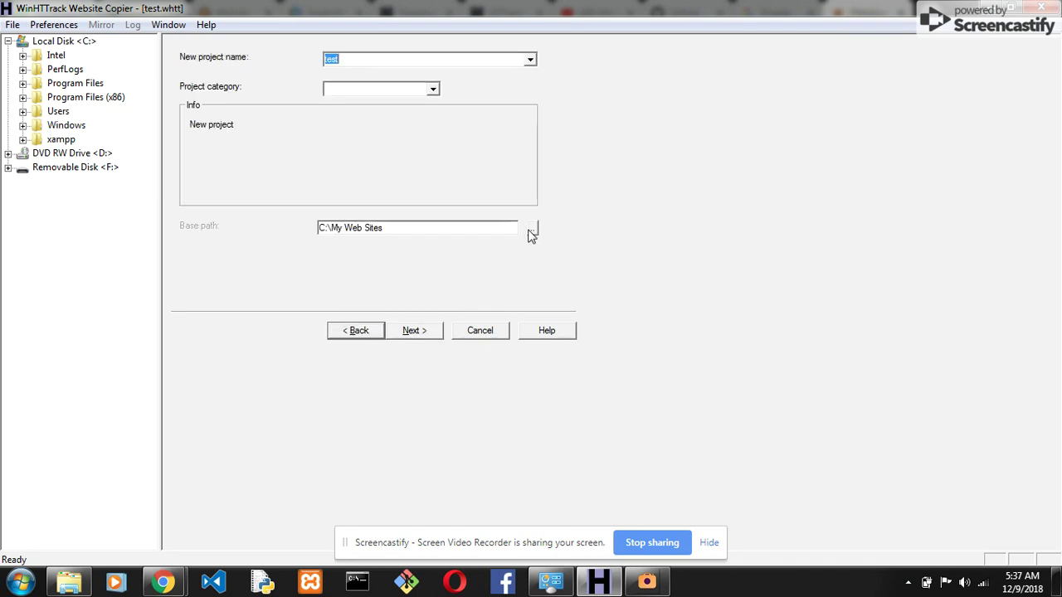
{"action": "left_click", "coordinate": [532, 231]}
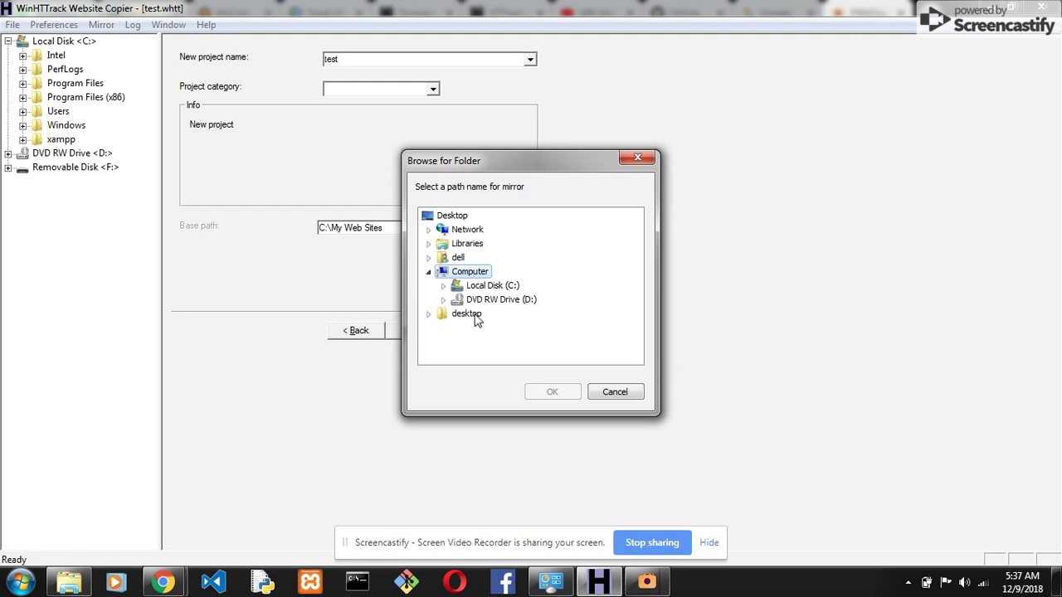
{"action": "double_click", "coordinate": [477, 317]}
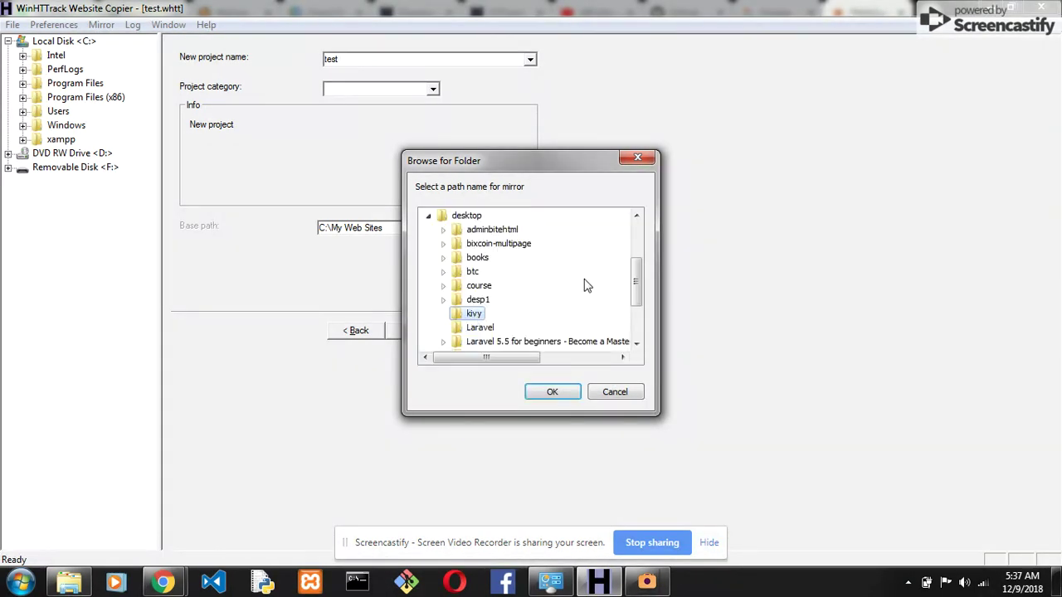
{"action": "left_click", "coordinate": [554, 393]}
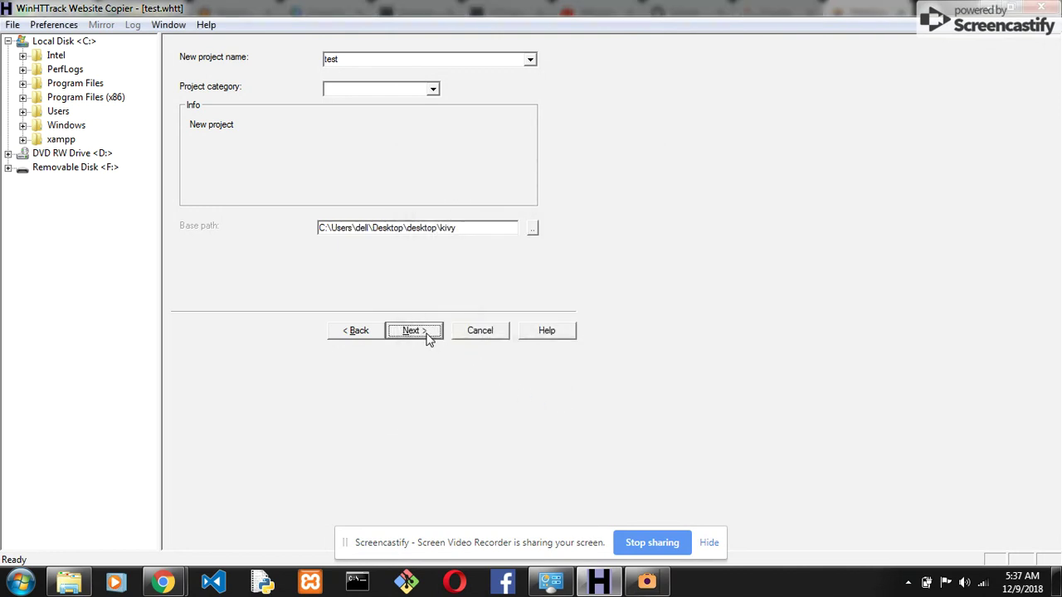
{"action": "left_click", "coordinate": [482, 229]}
Step: Advance the HTTrack wizard, then select the pwa.transcargo.info address in Chrome's PWAGram window
{"action": "left_click", "coordinate": [419, 336]}
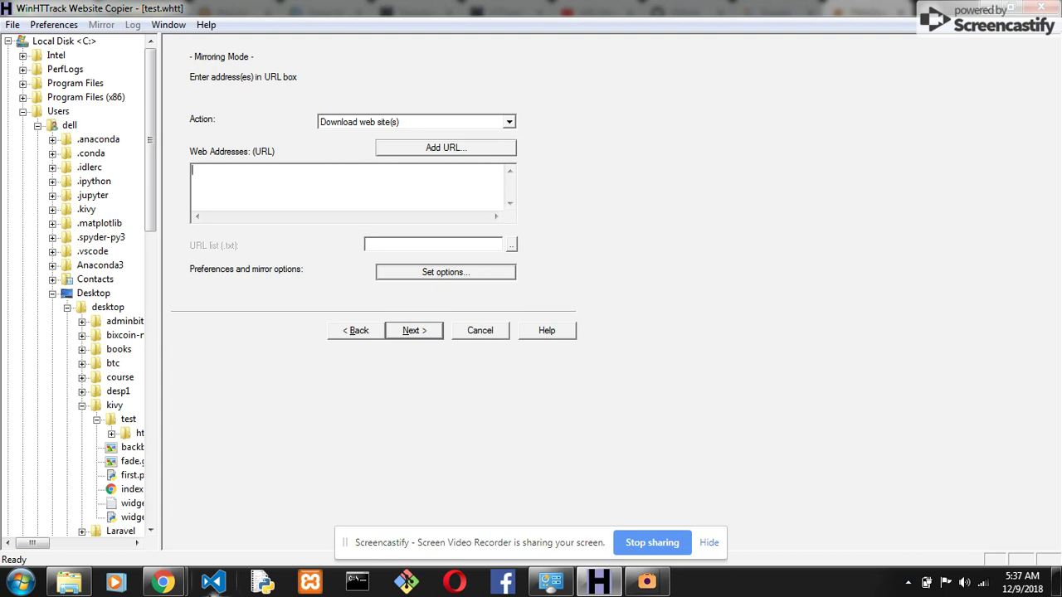
{"action": "left_click", "coordinate": [164, 584]}
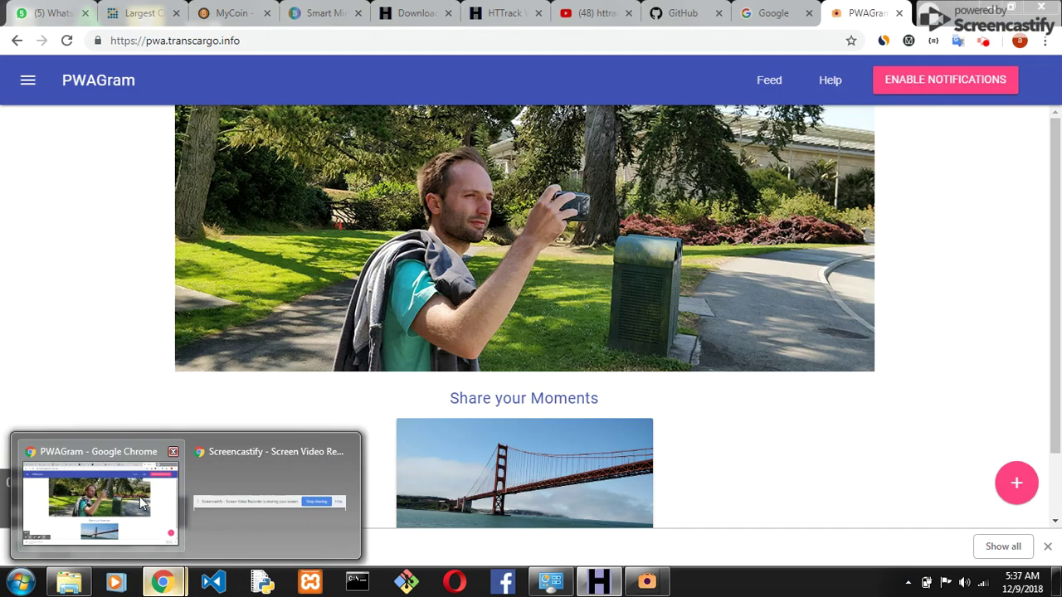
{"action": "left_click", "coordinate": [139, 497]}
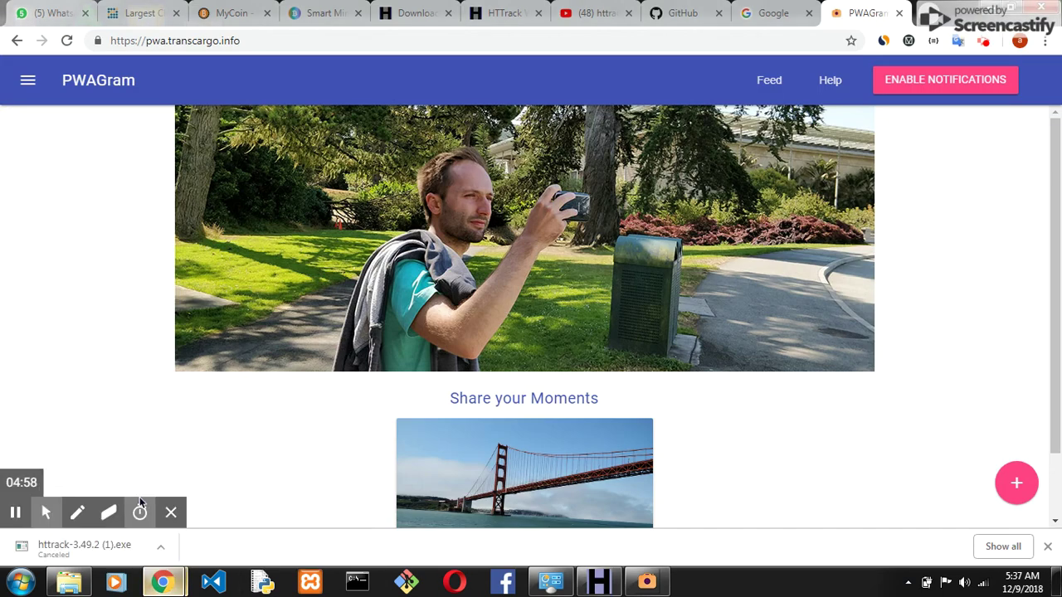
{"action": "left_click", "coordinate": [740, 43]}
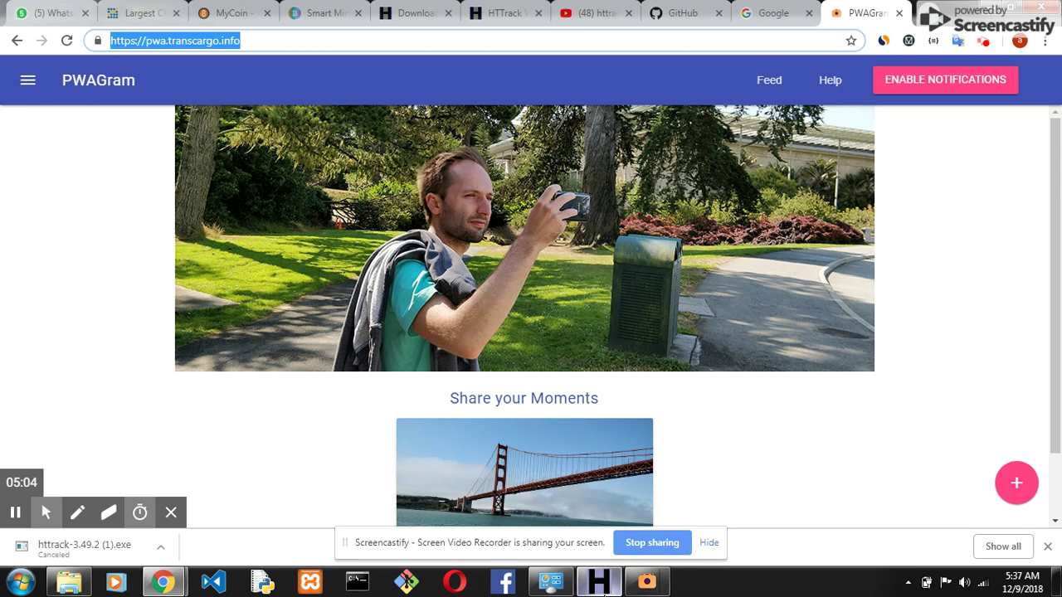
{"action": "mouse_move", "coordinate": [599, 582]}
{"action": "left_click", "coordinate": [552, 452]}
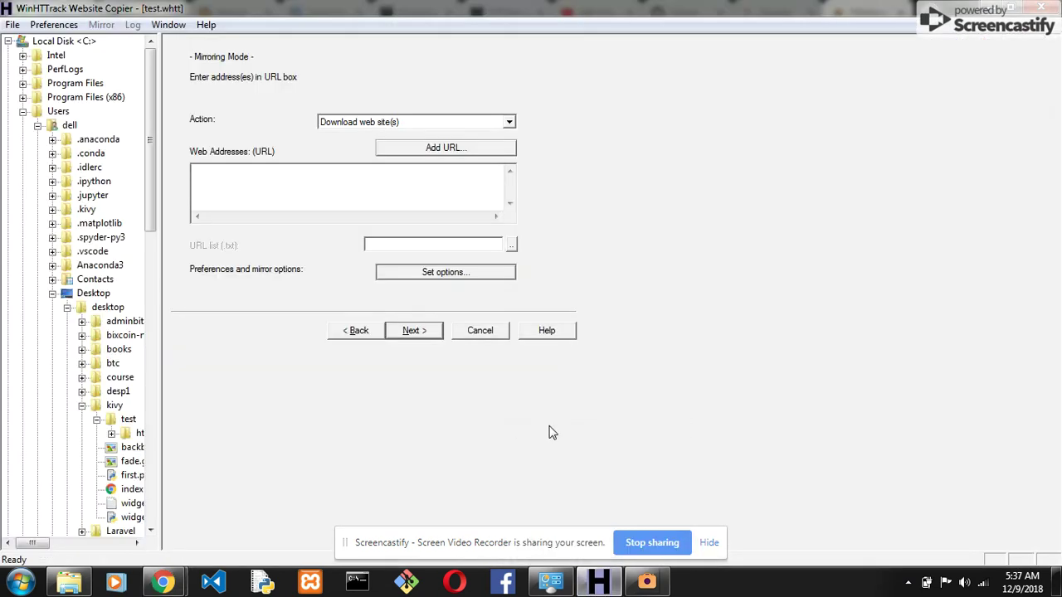
{"action": "type", "text": "https://pwa.transcargo.info/"}
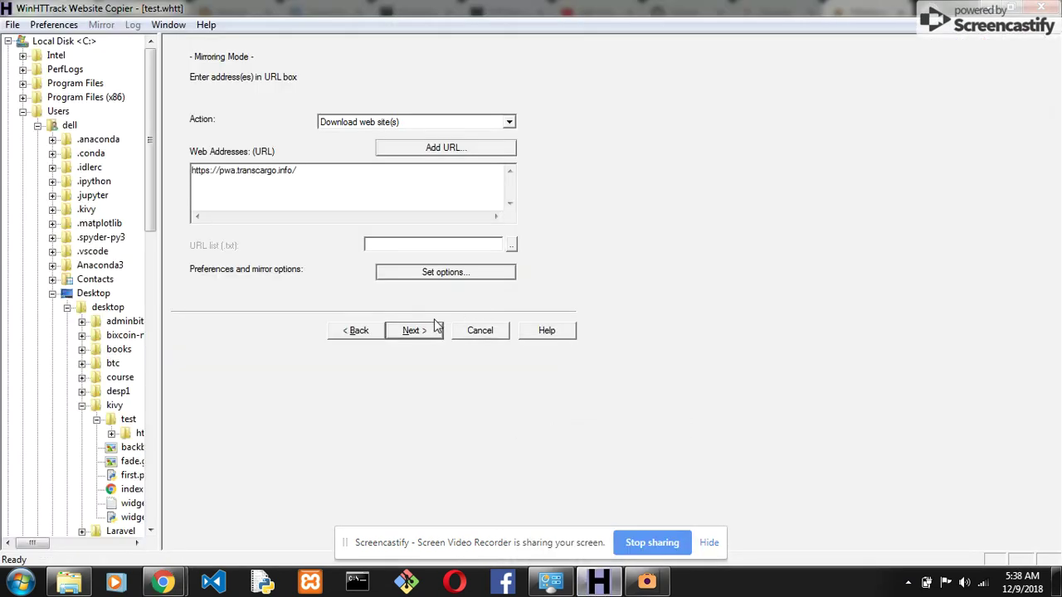
{"action": "left_click", "coordinate": [421, 335]}
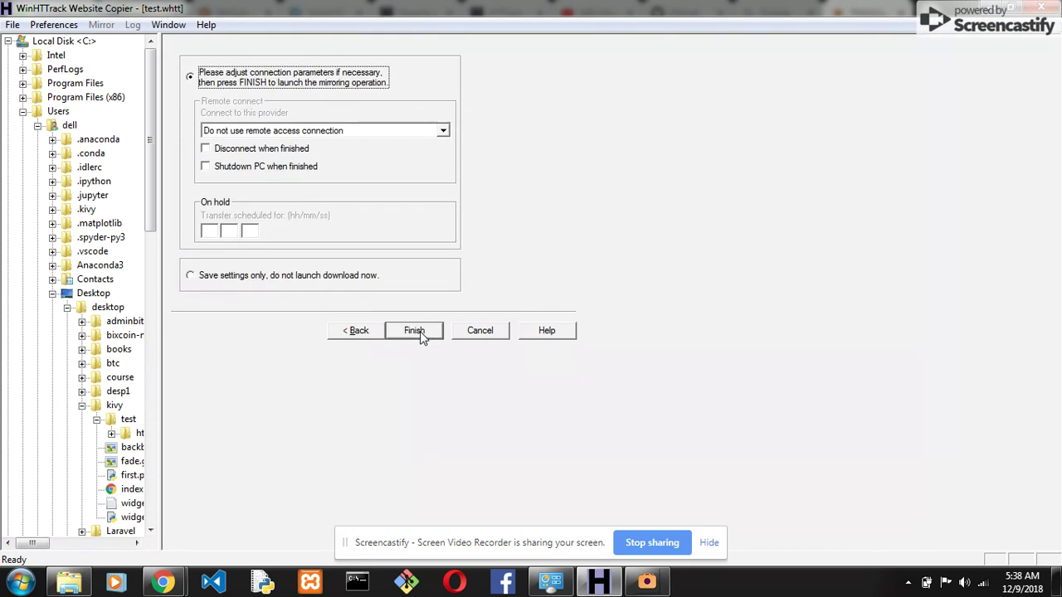
{"action": "left_click", "coordinate": [205, 149]}
{"action": "left_click", "coordinate": [415, 331]}
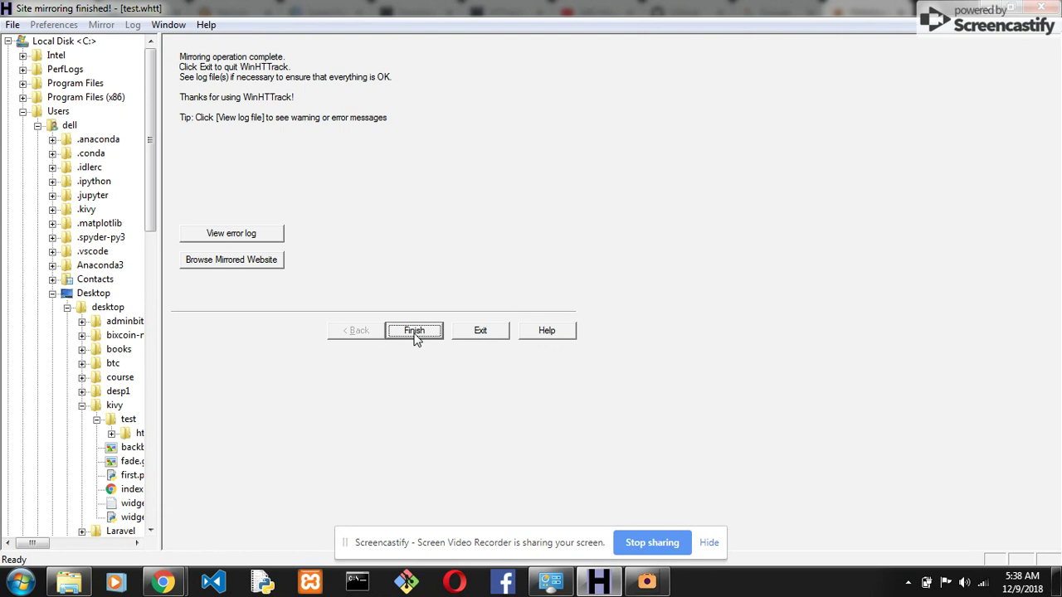
Step: Review the mirror's error log (26 links scanned, 24 files written), then close it
{"action": "left_click", "coordinate": [230, 241]}
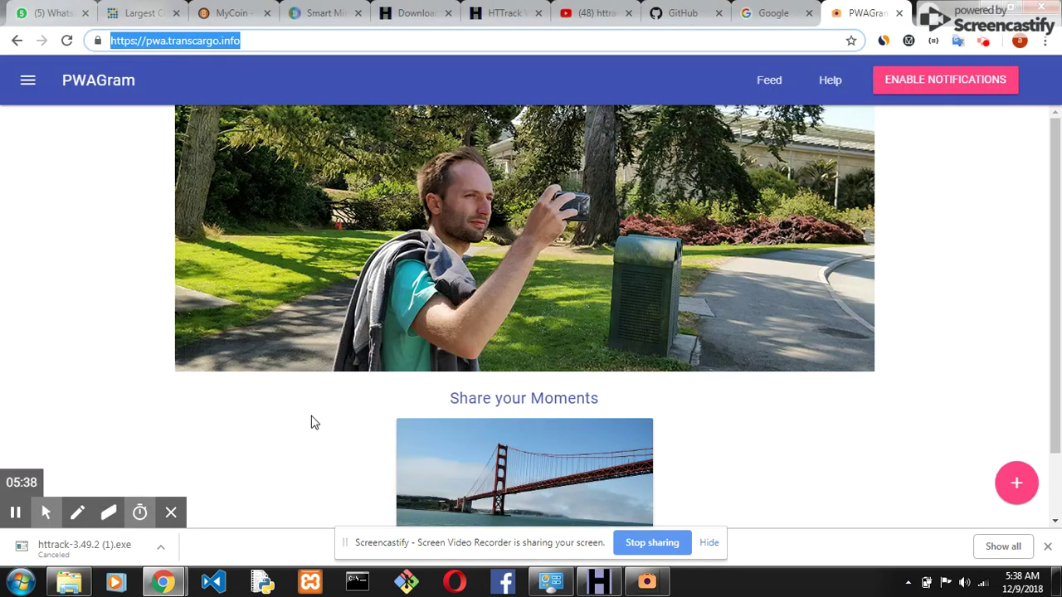
{"action": "left_click", "coordinate": [598, 582]}
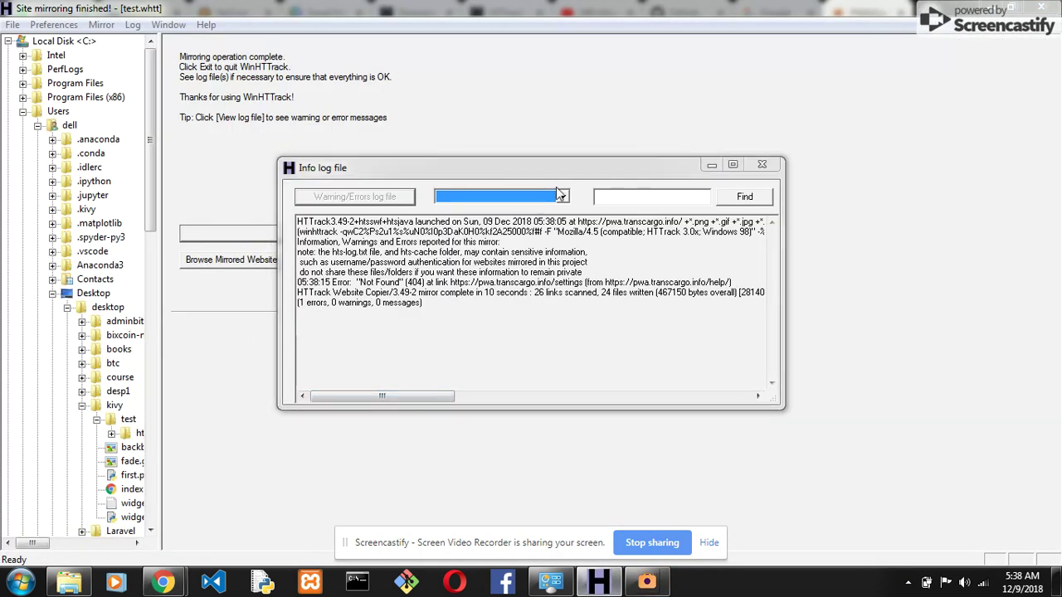
{"action": "left_click", "coordinate": [772, 165]}
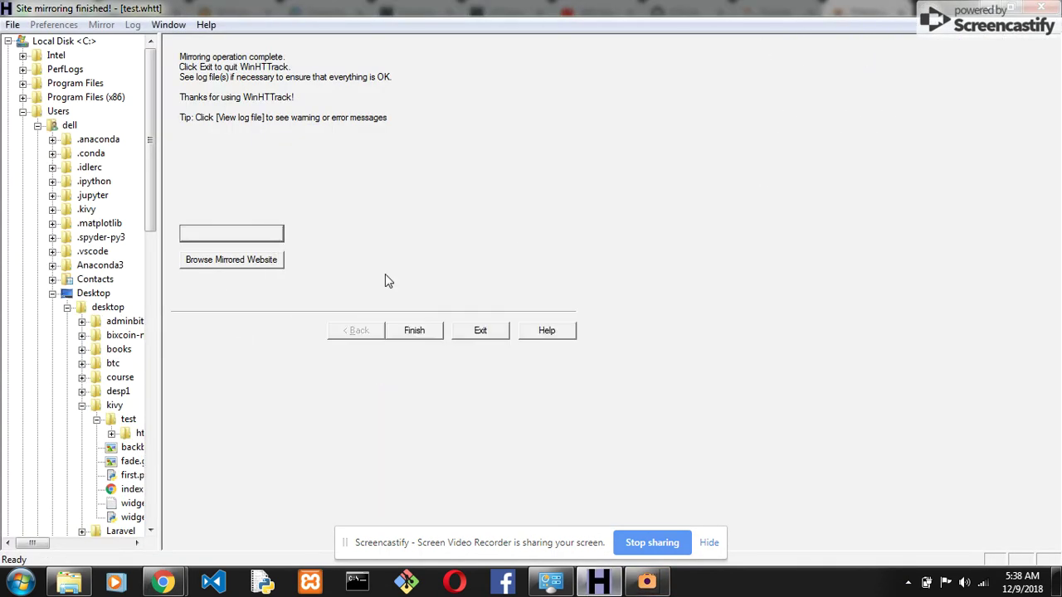
Step: Open the mirrored site's local index.html in Chrome and dismiss the notifications popup
{"action": "left_click", "coordinate": [239, 260]}
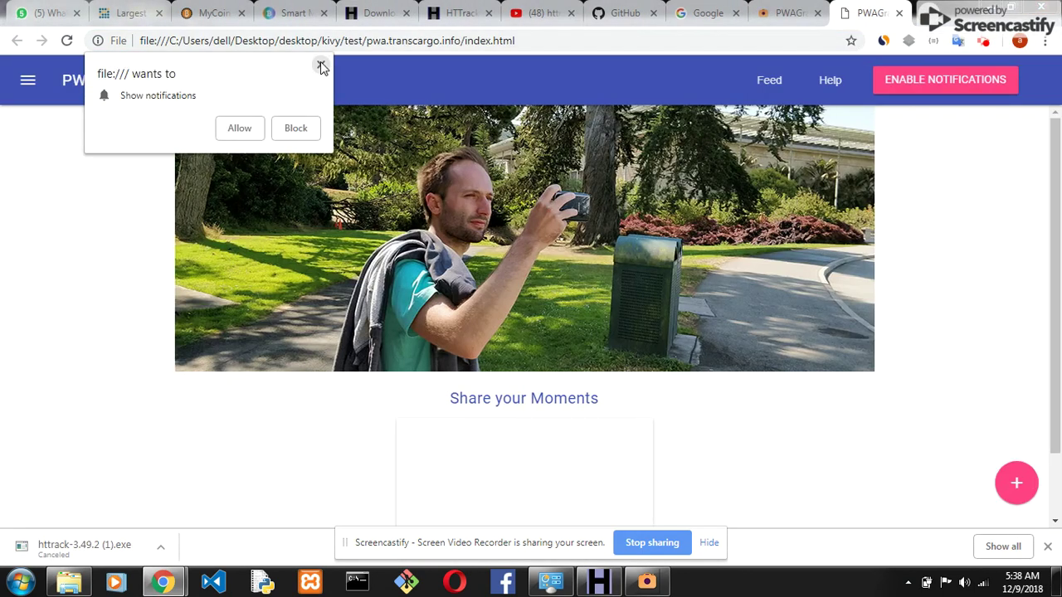
{"action": "left_click", "coordinate": [322, 64]}
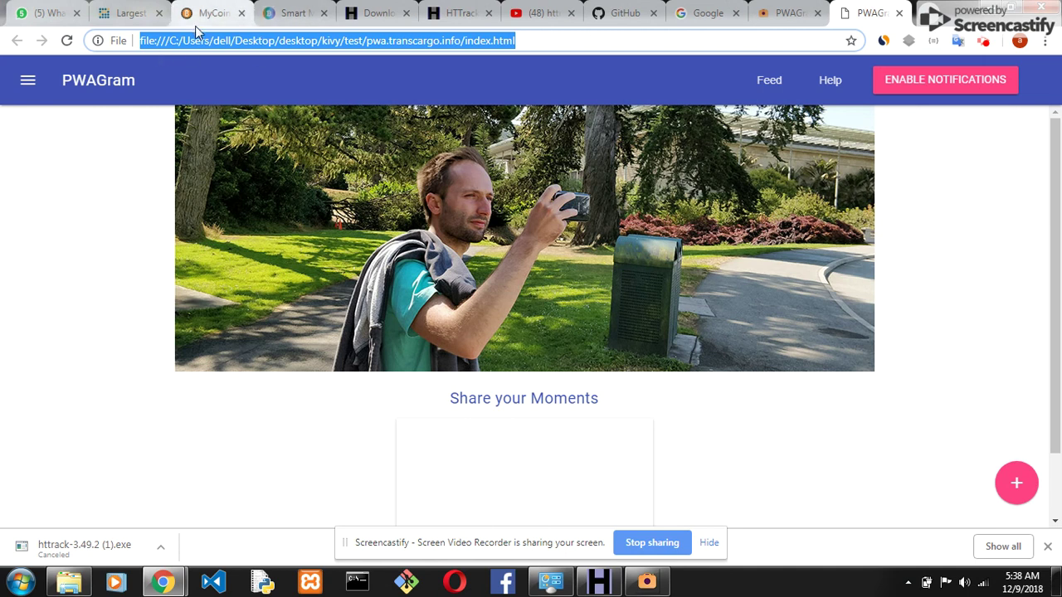